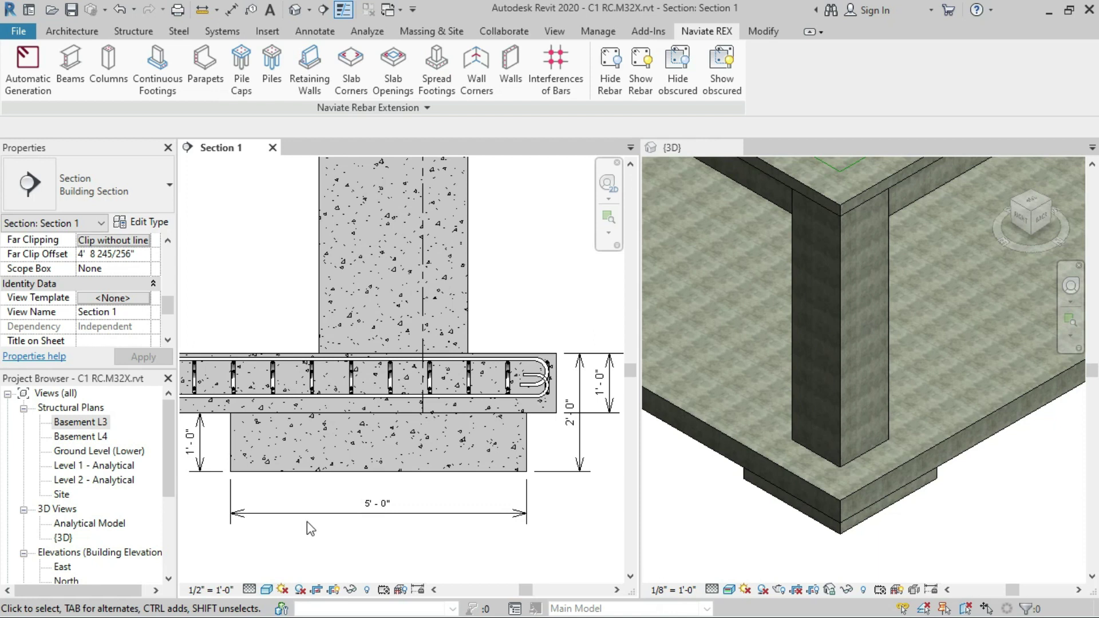
- Select the rectangular footing below the column in the section view and start its spread footing reinforcement definition
left_click(302, 477)
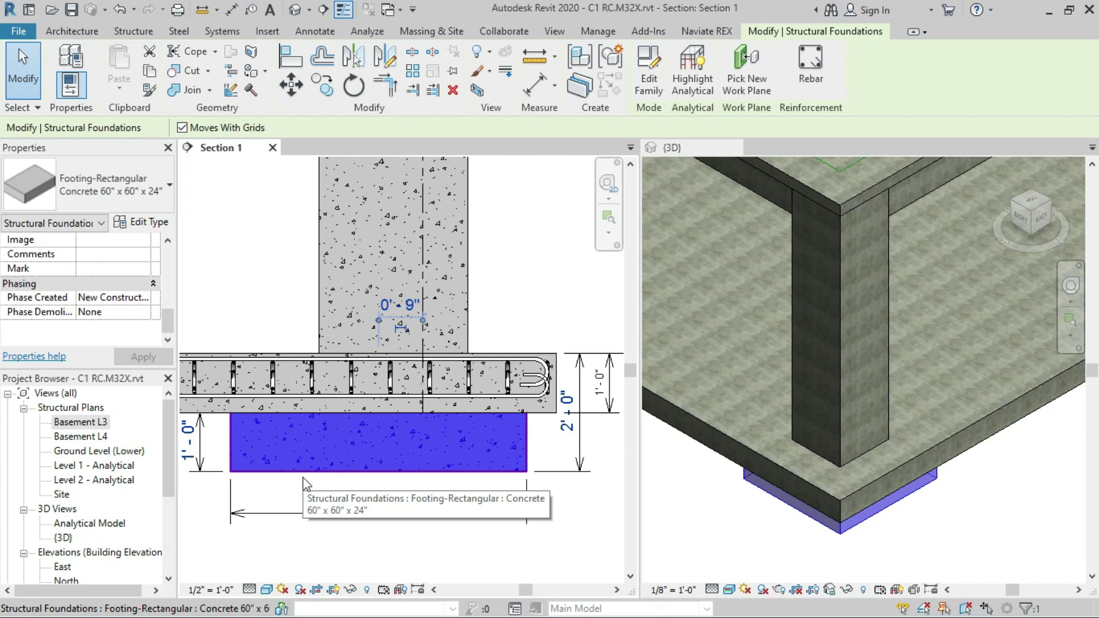
left_click(279, 549)
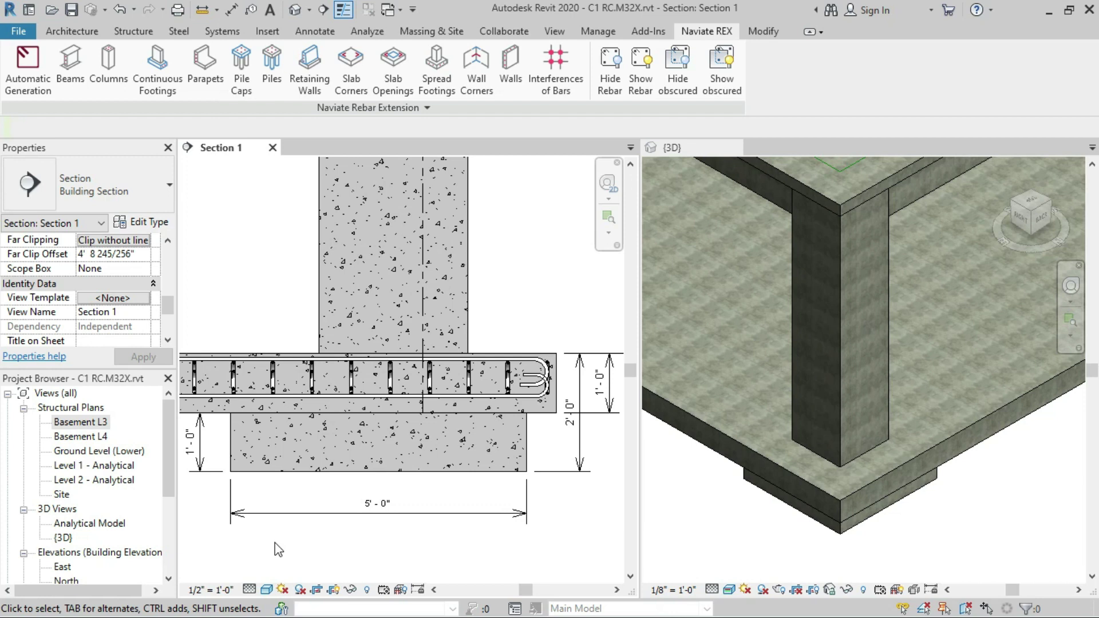
left_click(282, 474)
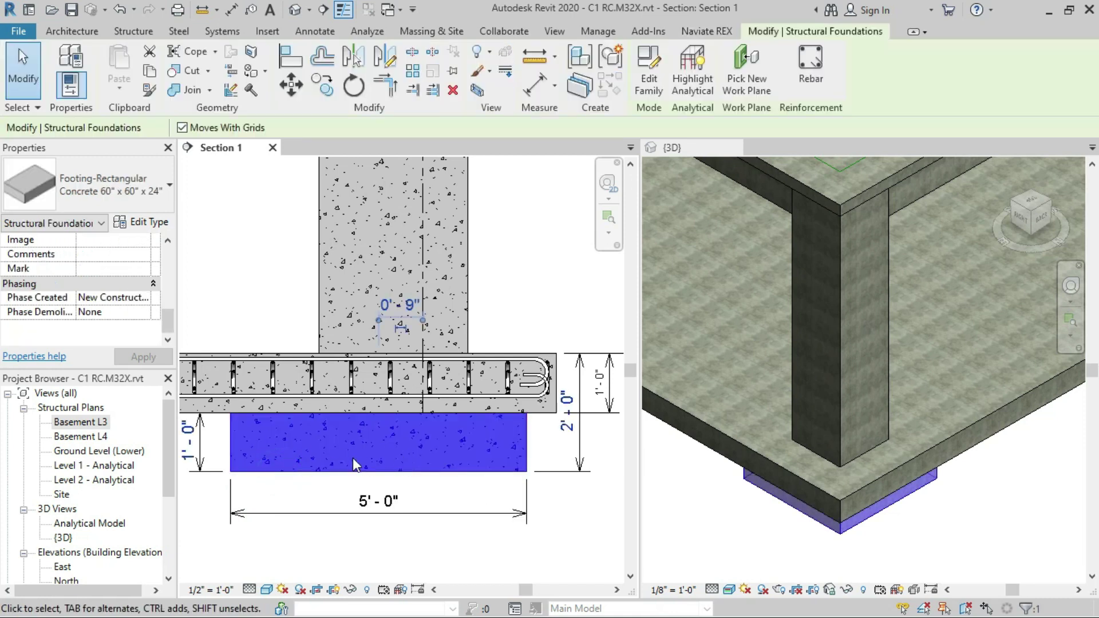
left_click(708, 32)
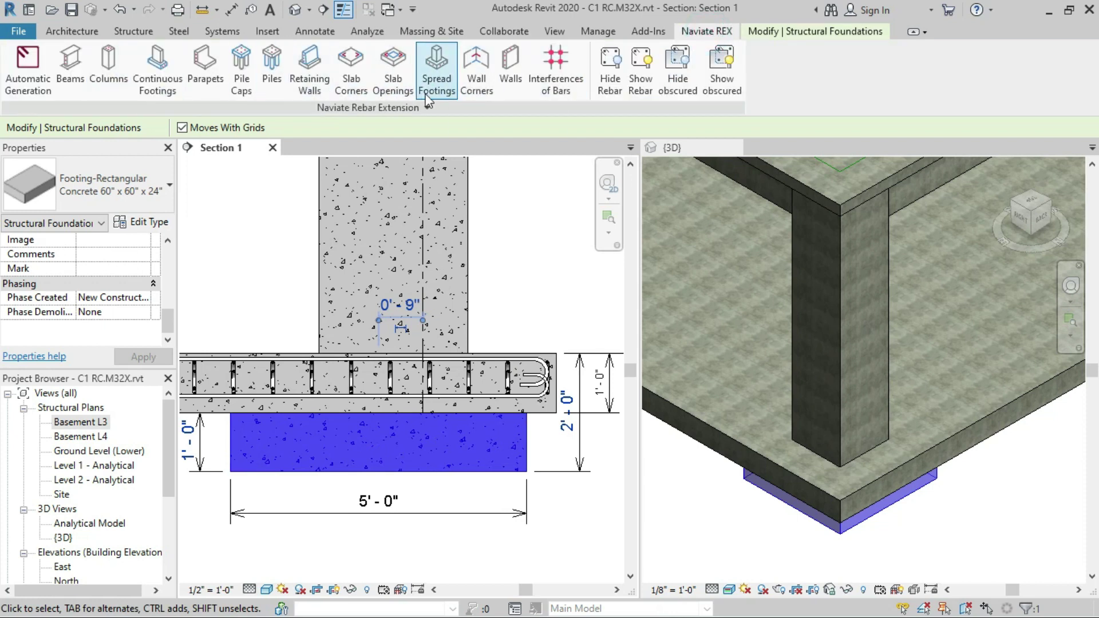
left_click(441, 86)
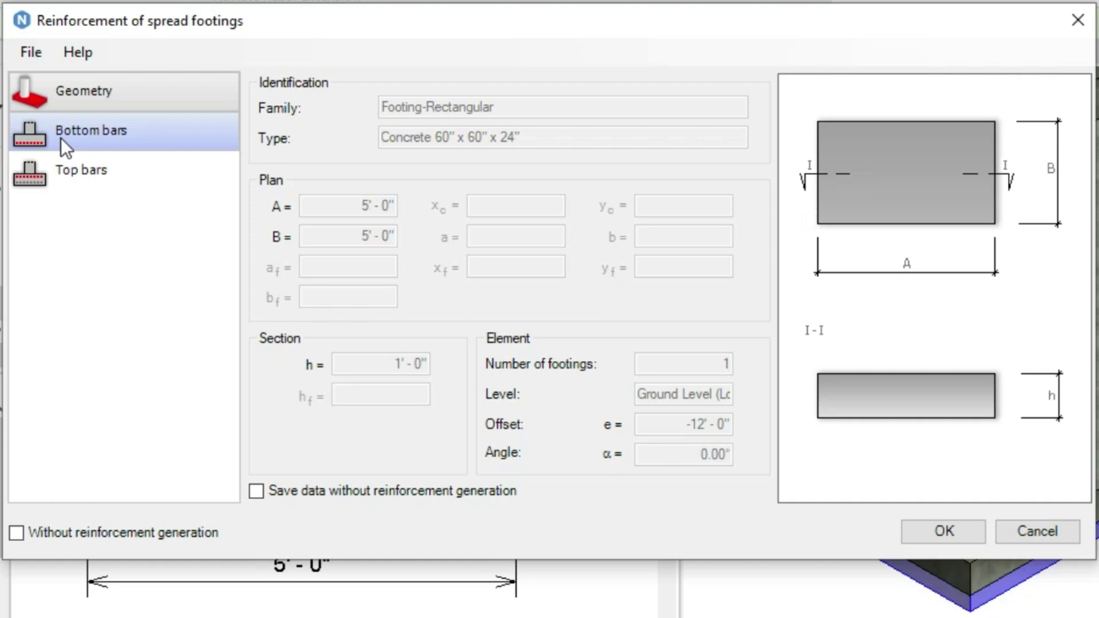
- Set the footing's bottom bar cover c to "Cast against earth <0' - 3">"
left_click(61, 139)
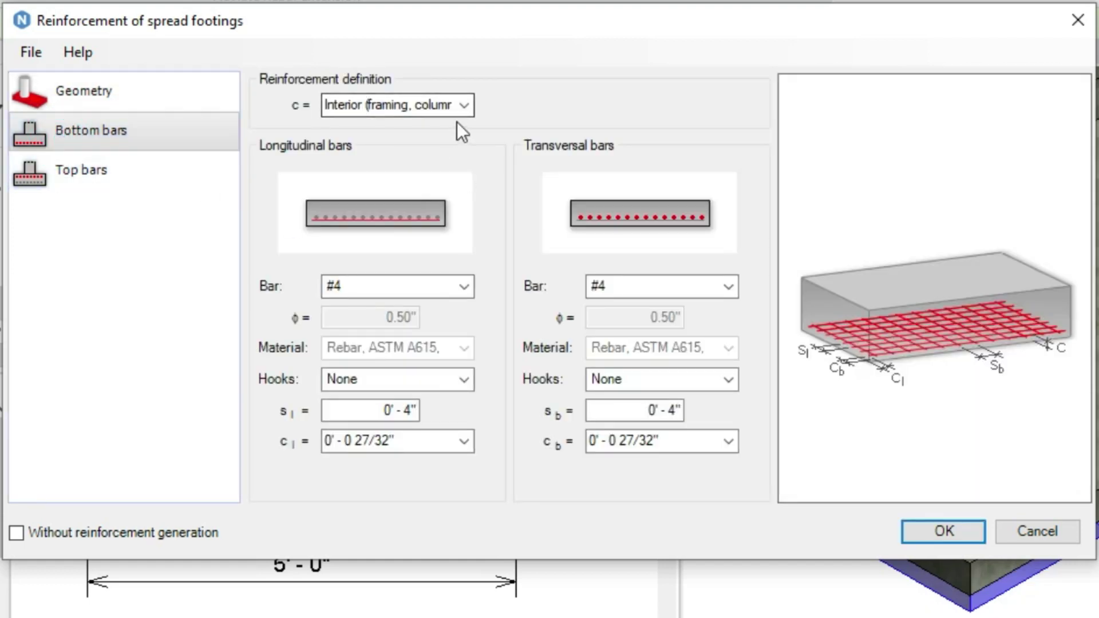
left_click(465, 105)
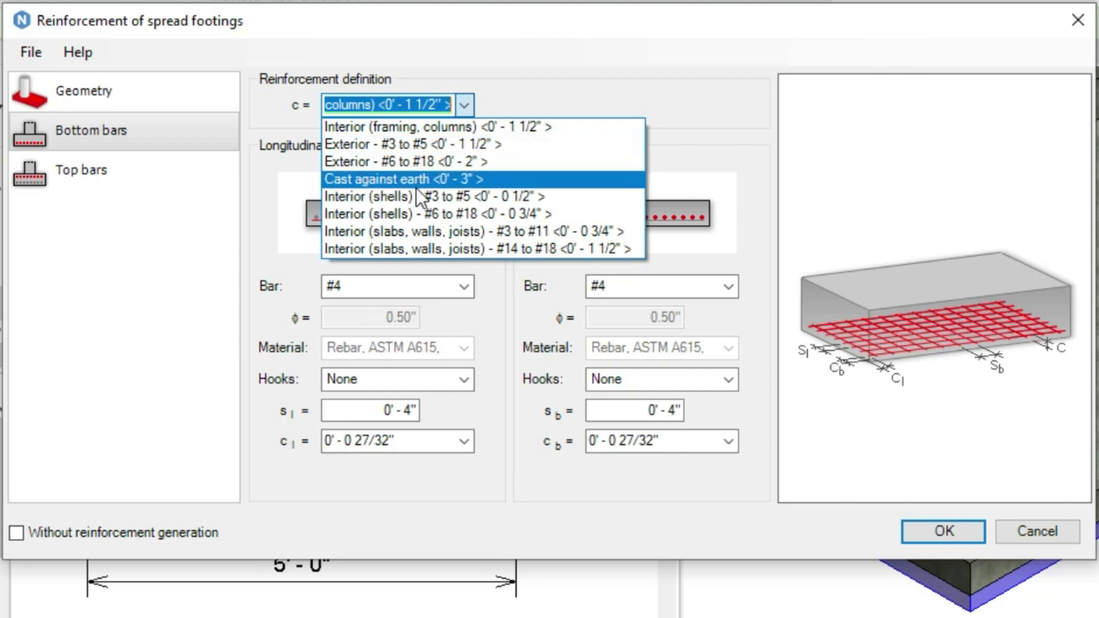
left_click(372, 179)
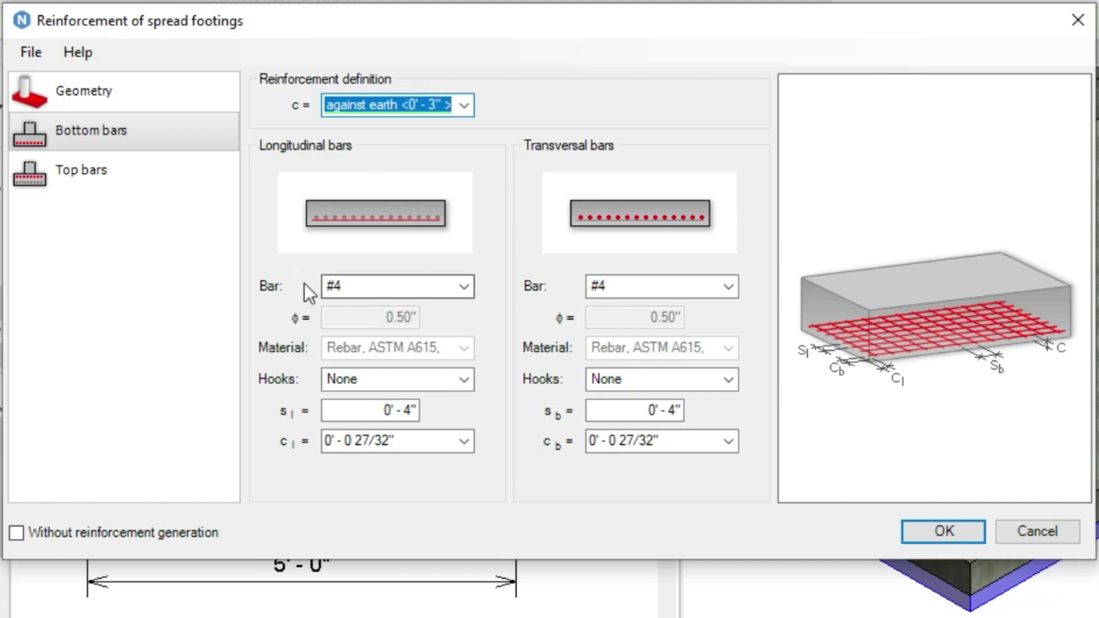
- Define the bottom longitudinal bars as #6 with Standard - 180 deg. hooks and 6" spacing
left_click(406, 290)
left_click(358, 358)
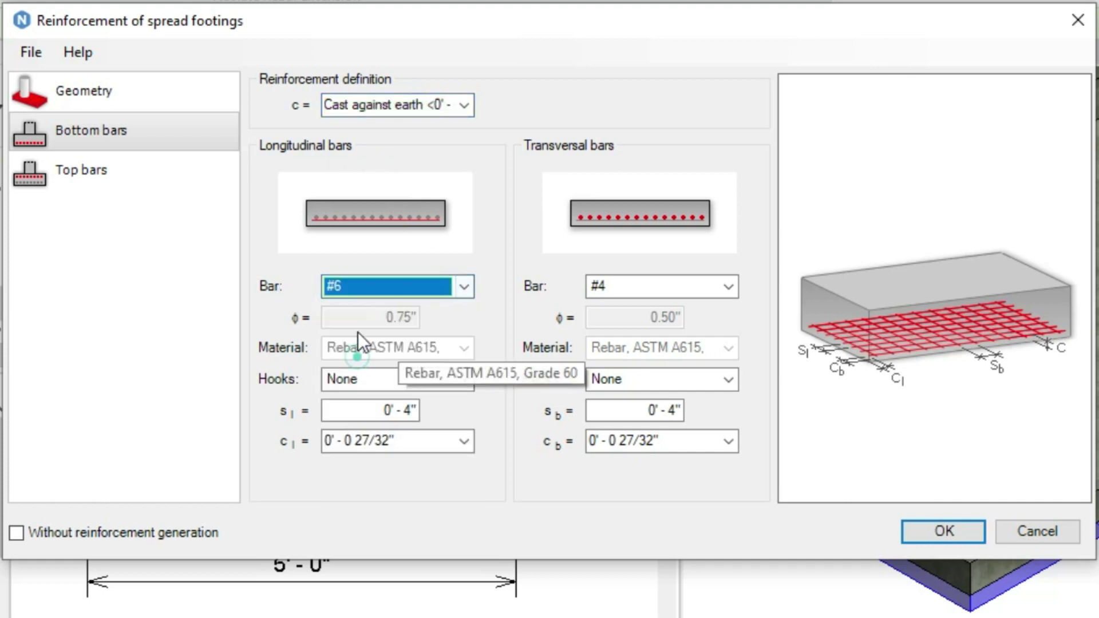
left_click(382, 382)
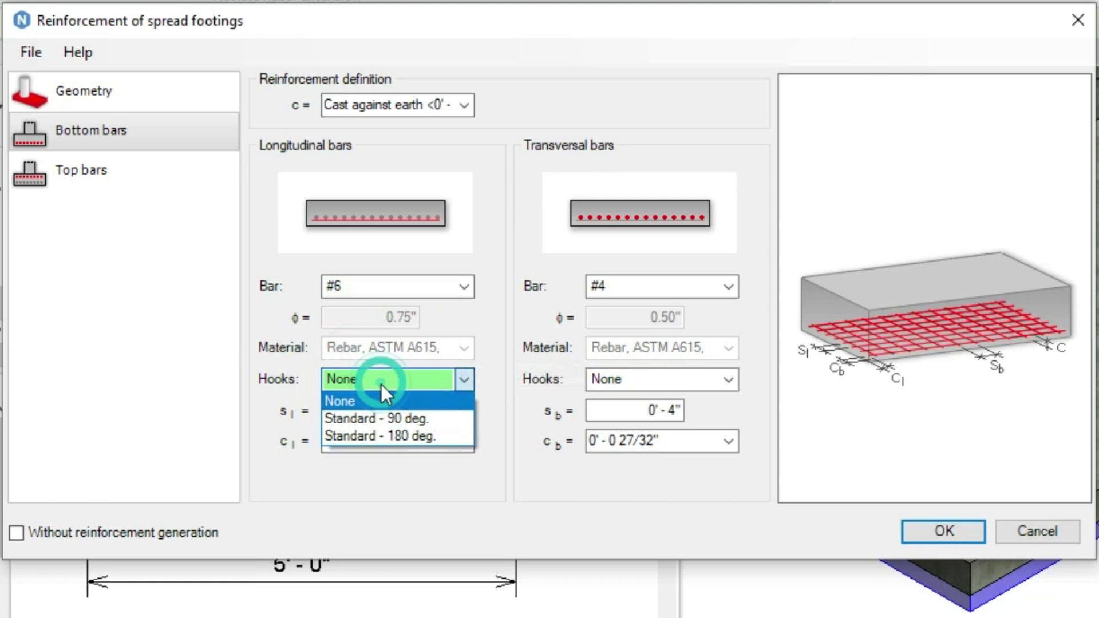
left_click(383, 437)
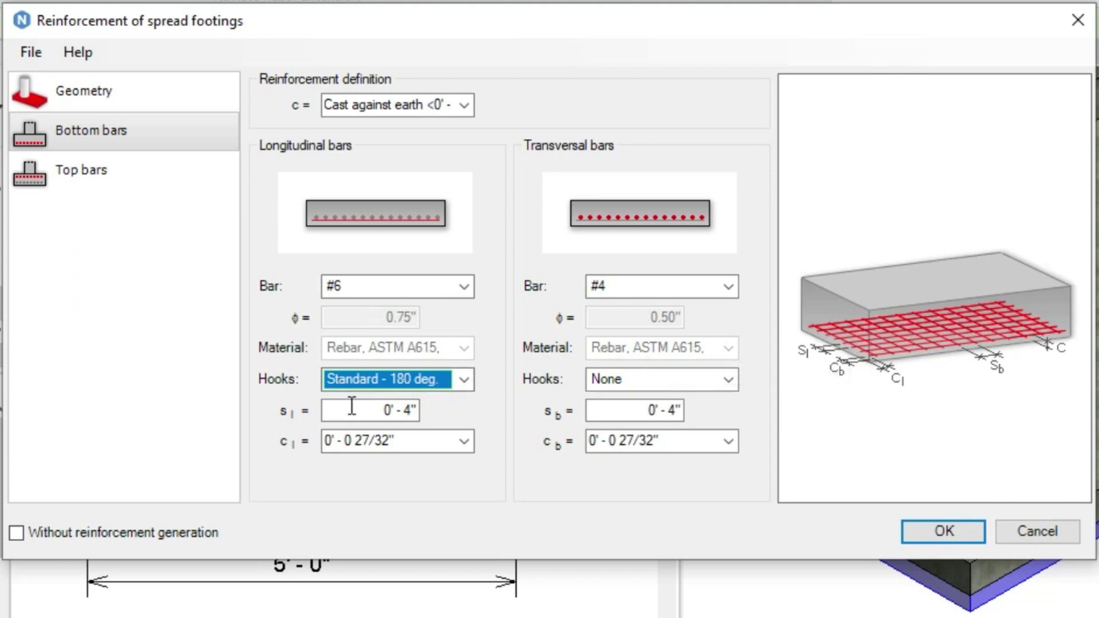
left_click_drag(365, 409, 425, 410)
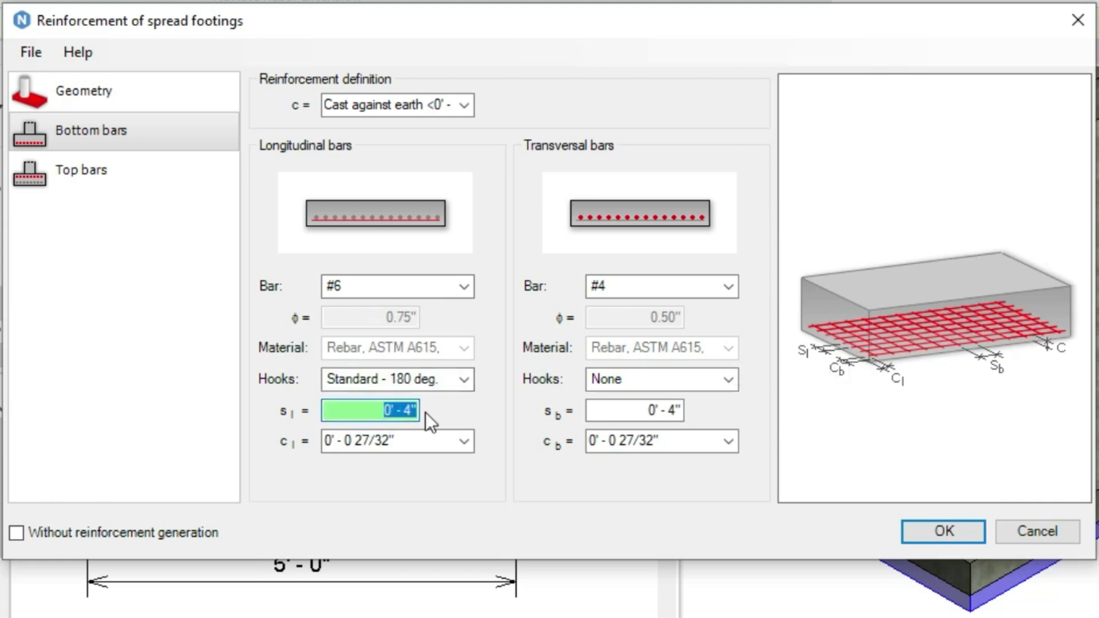
type("6\"")
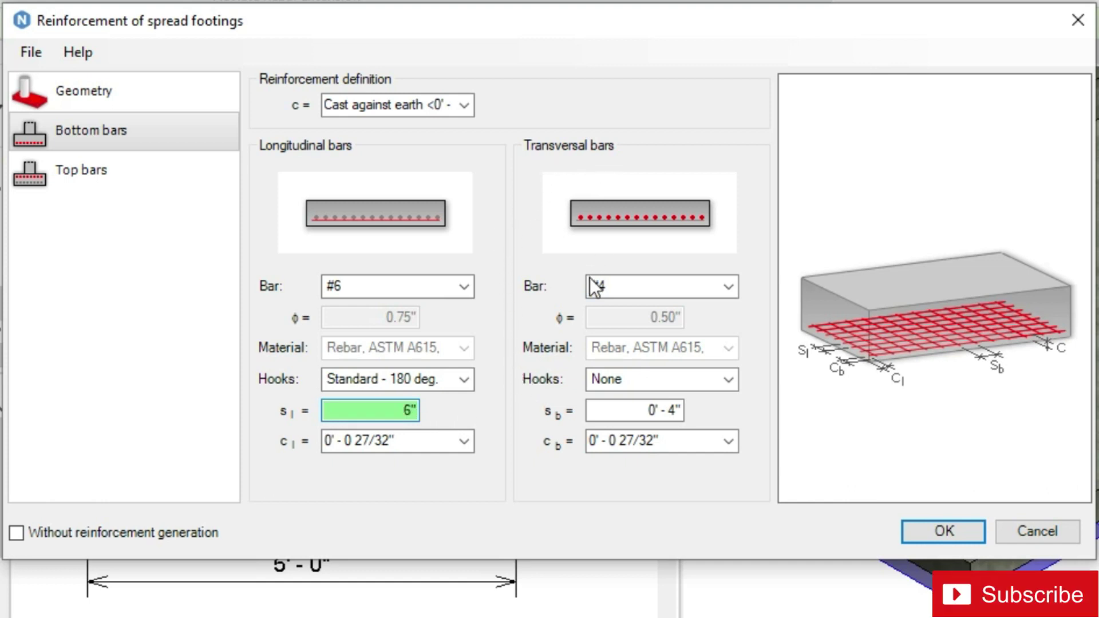
- Define the bottom transversal bars as #6 with Standard - 180 deg. hooks and 6" spacing
left_click(657, 287)
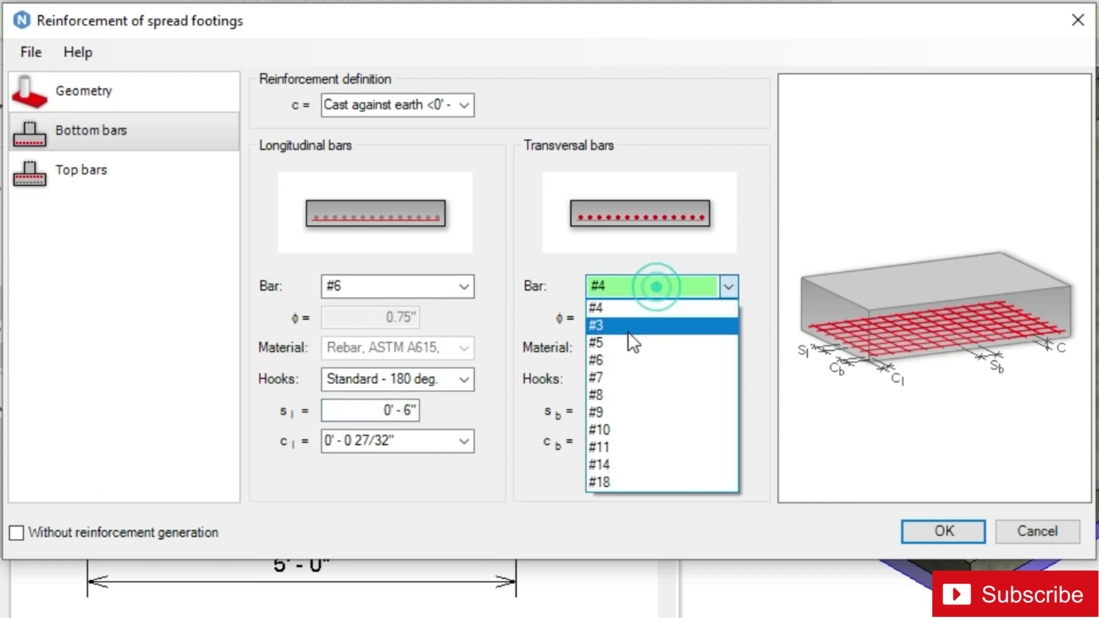
left_click(612, 358)
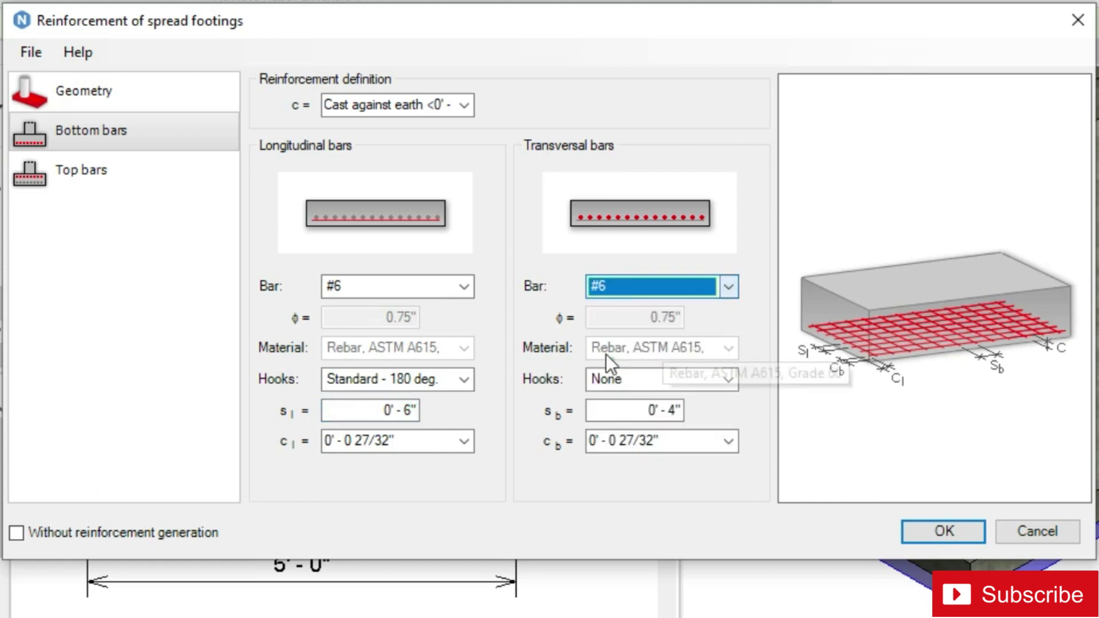
left_click(634, 381)
left_click(644, 436)
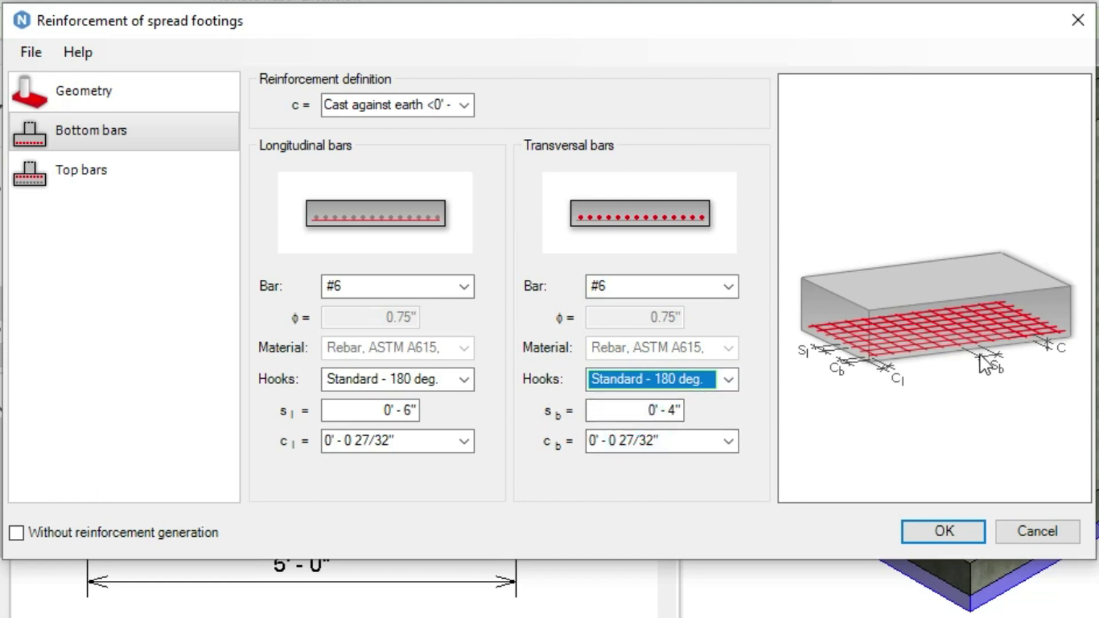
left_click(631, 413)
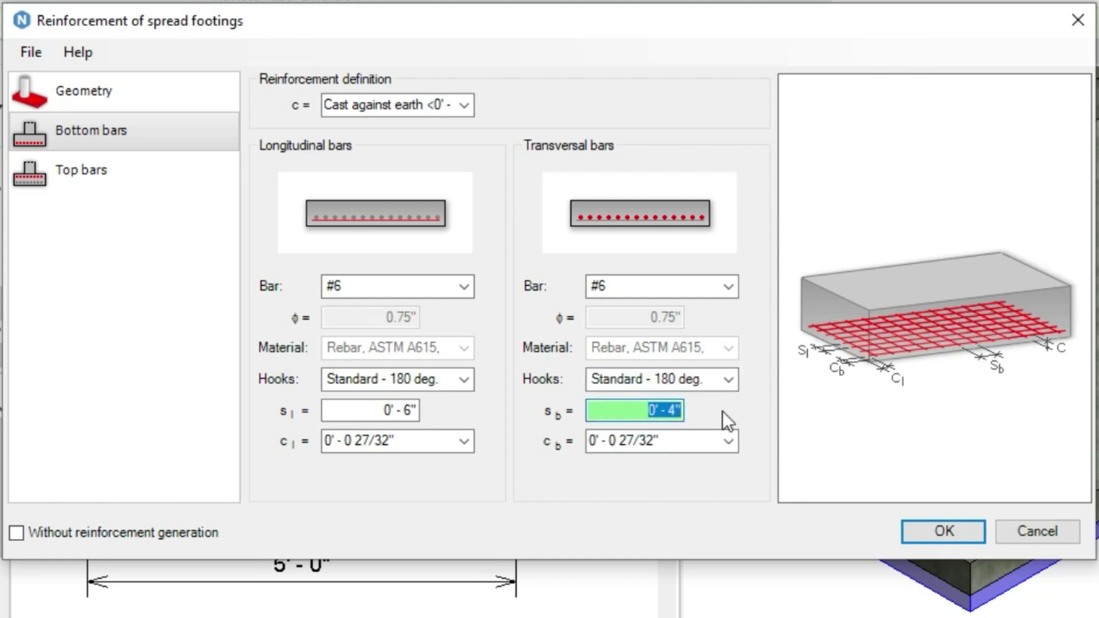
type("6")
key("Return")
- Set the bottom bars' side covers c l (longitudinal) and c b (transversal) to 2" each
left_click(403, 438)
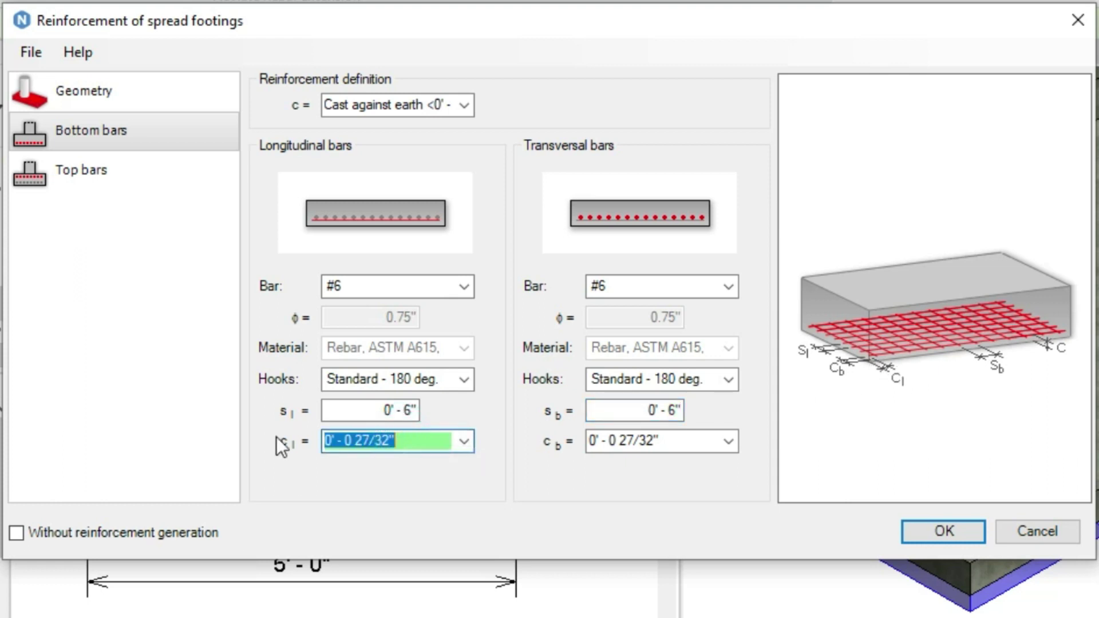
type("2\"")
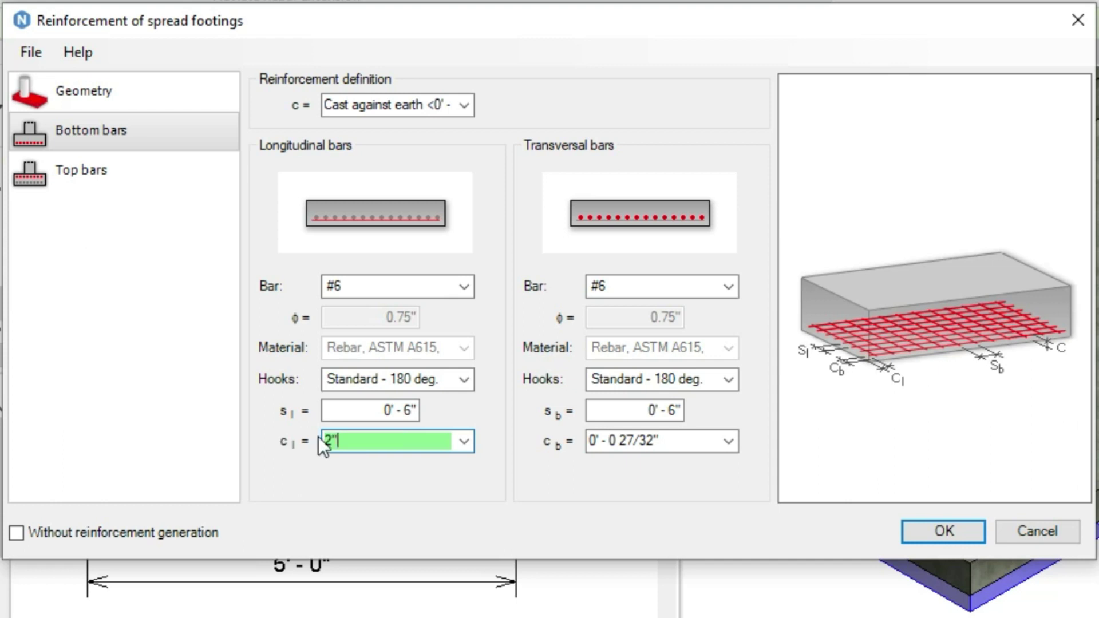
left_click(664, 444)
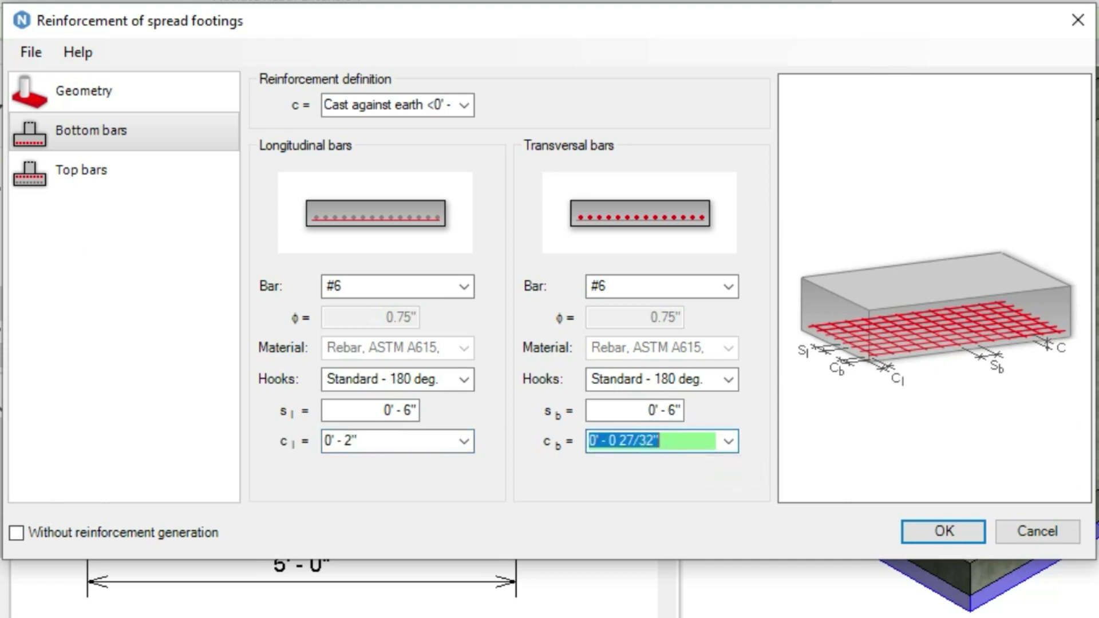
type("2\"")
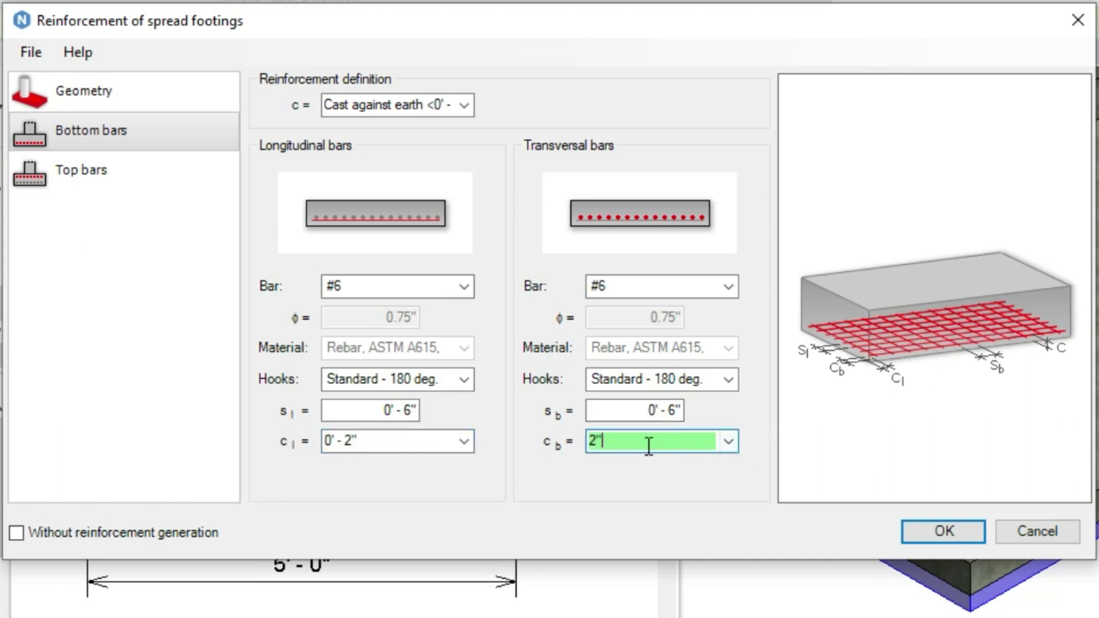
left_click(645, 444)
left_click(392, 440)
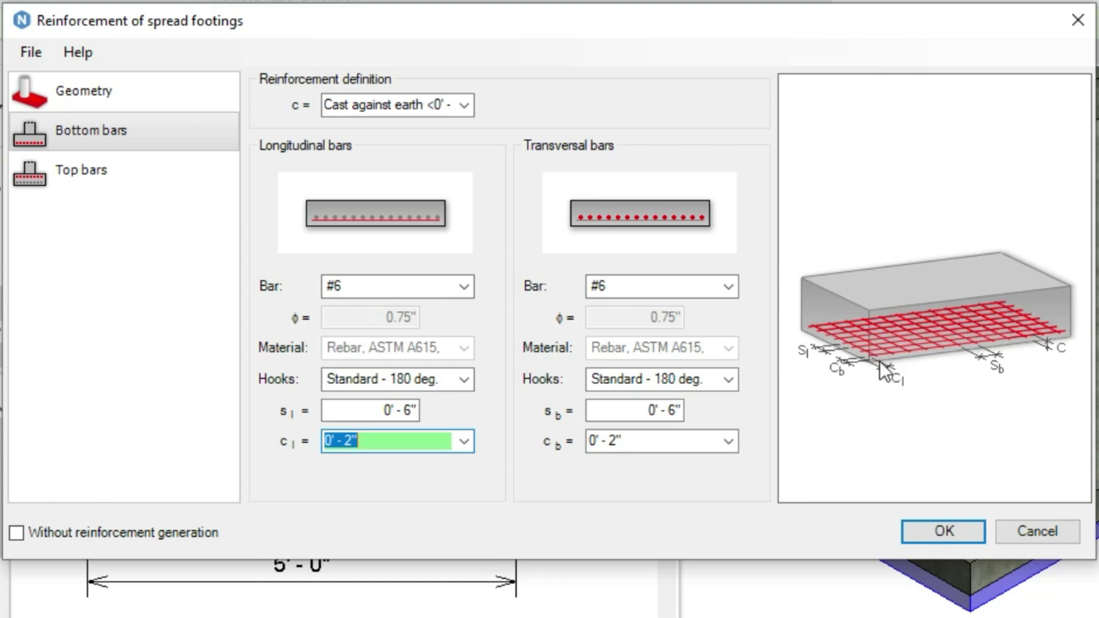
left_click(507, 478)
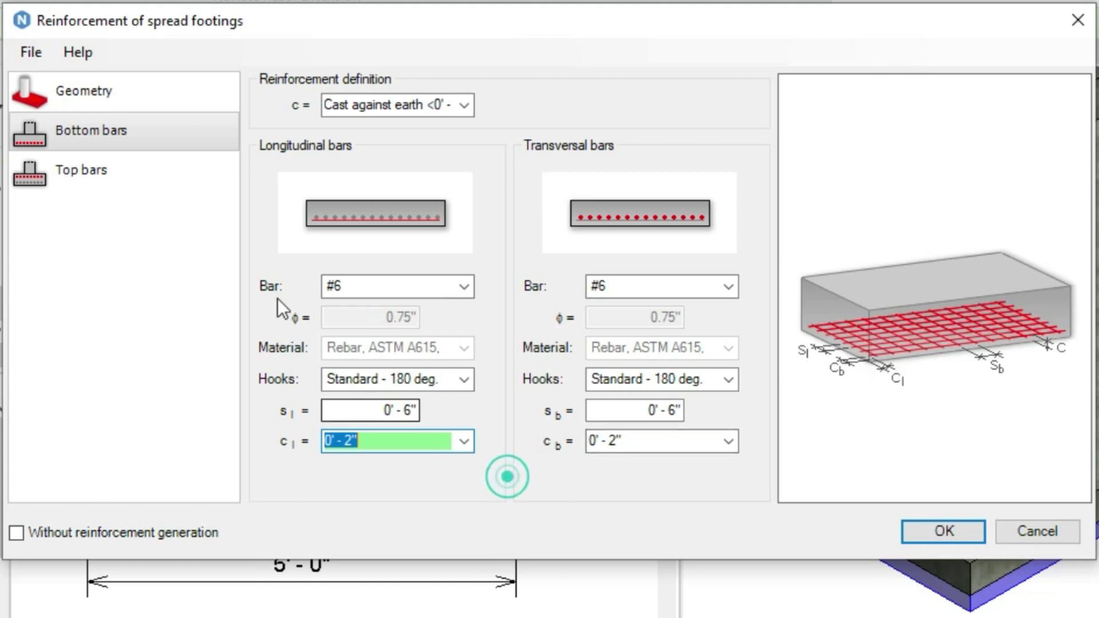
- Enable top reinforcement for the footing with its cover c set to "Cast against earth <0' - 3">"
left_click(78, 177)
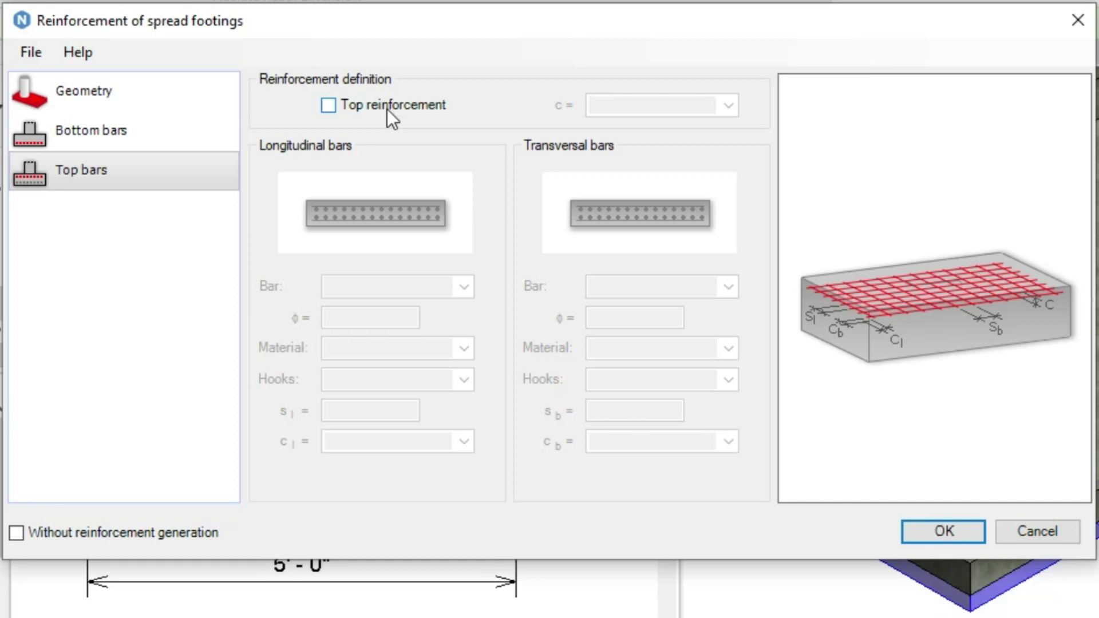
left_click(329, 107)
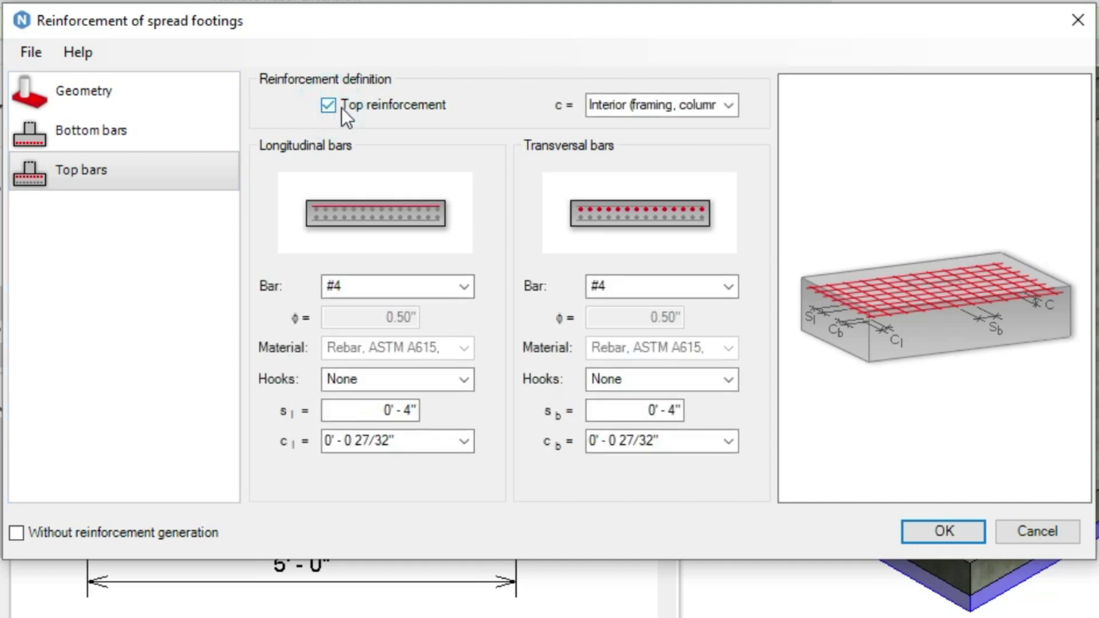
left_click(731, 107)
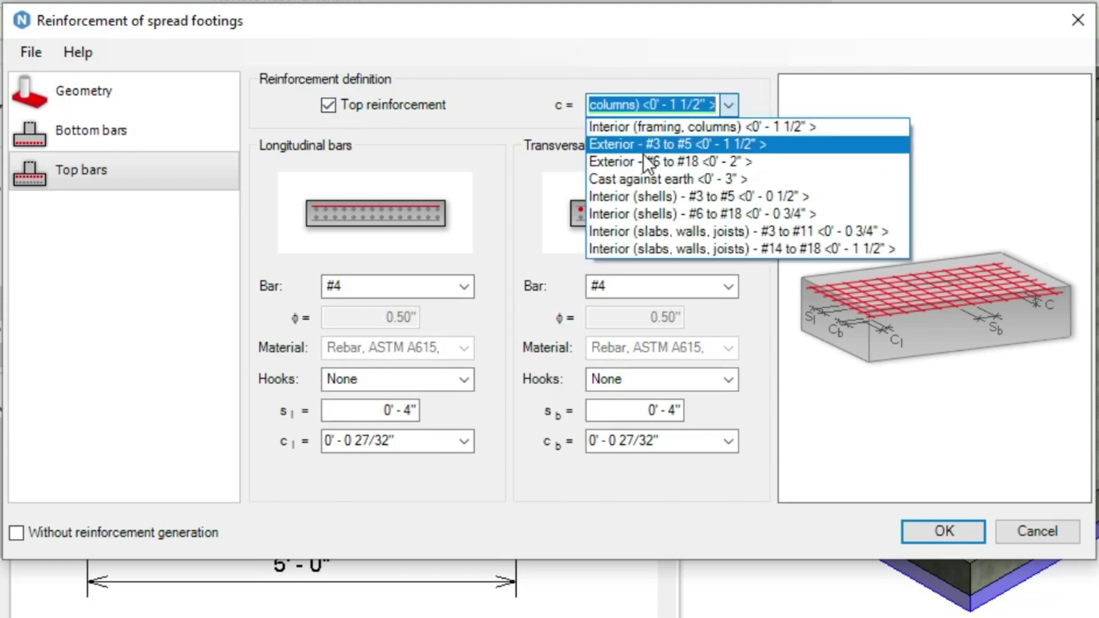
left_click(628, 183)
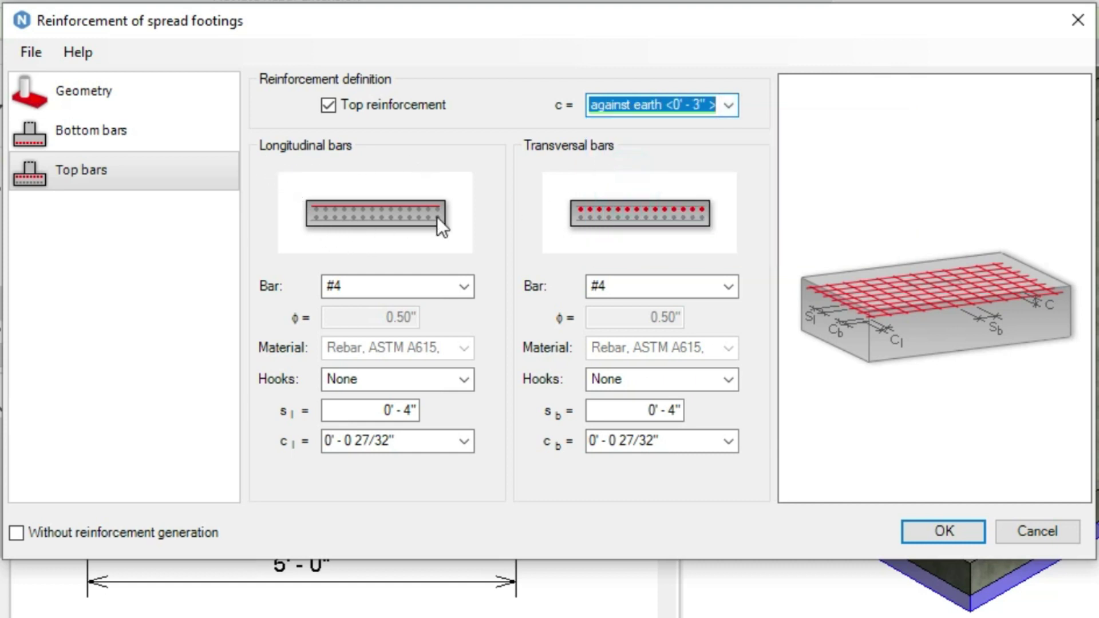
- Define the top longitudinal bars as #4 with Standard - 180 deg. hooks and 8" spacing
left_click(408, 287)
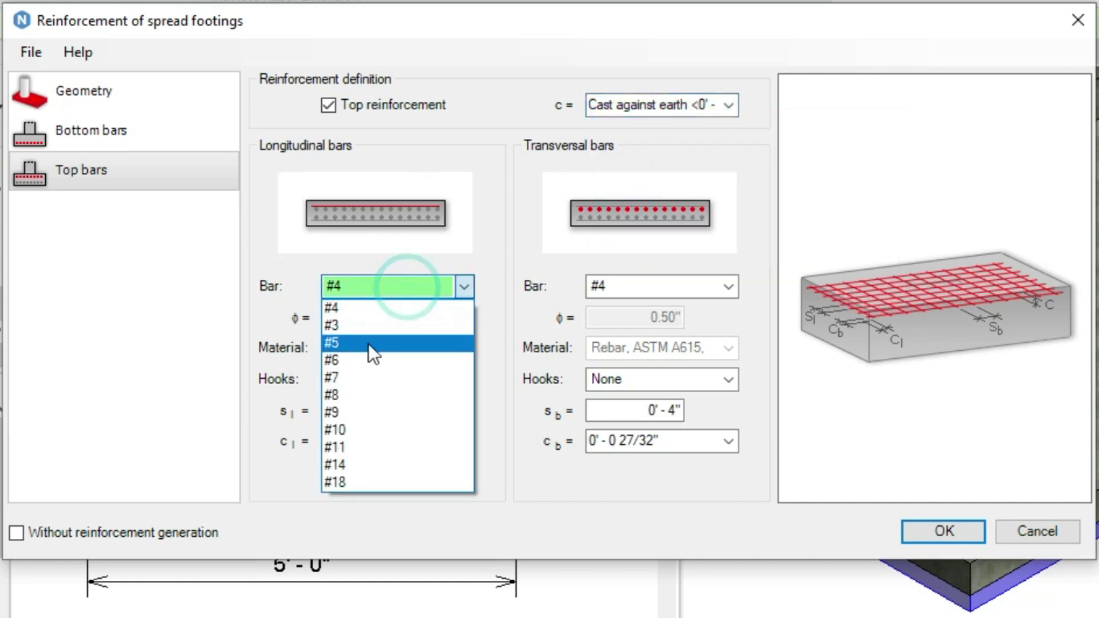
left_click(338, 313)
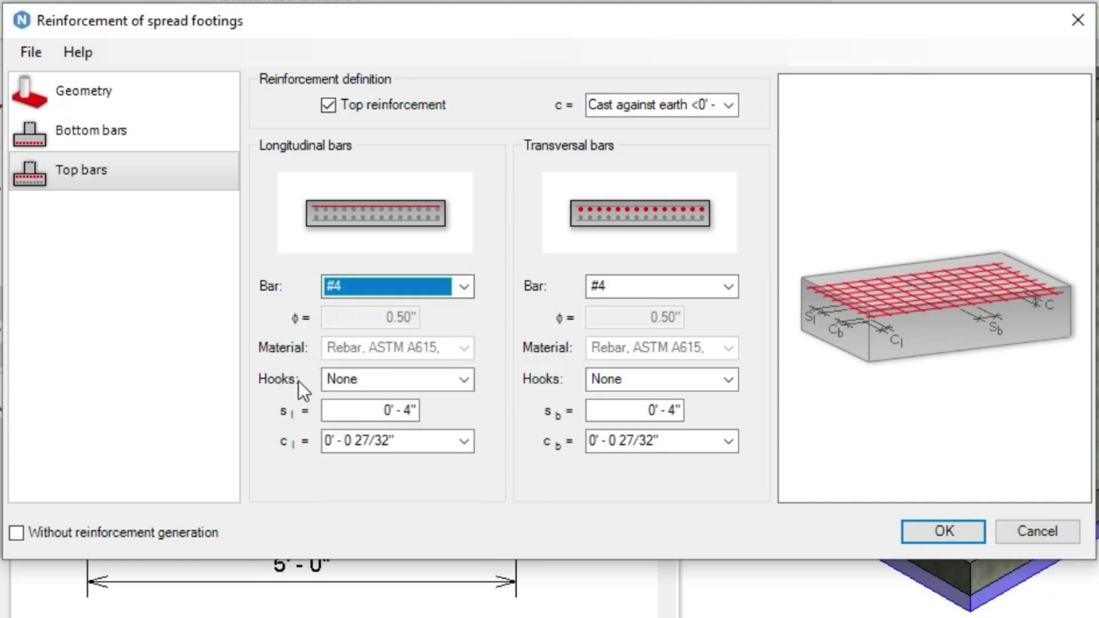
left_click(399, 377)
left_click(398, 378)
left_click(385, 431)
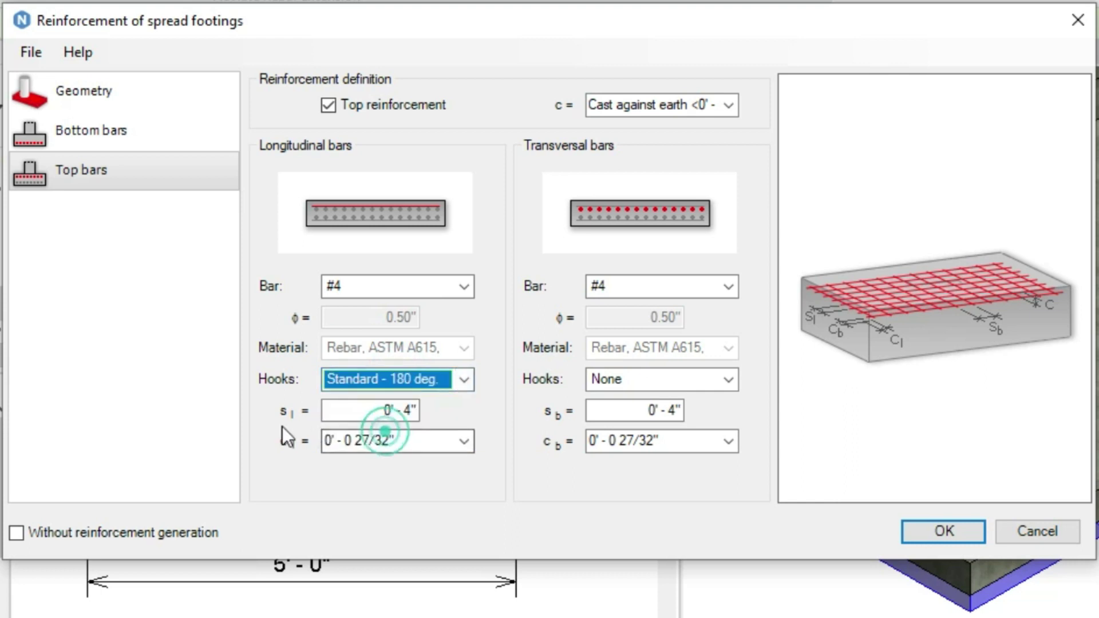
left_click_drag(366, 414, 444, 418)
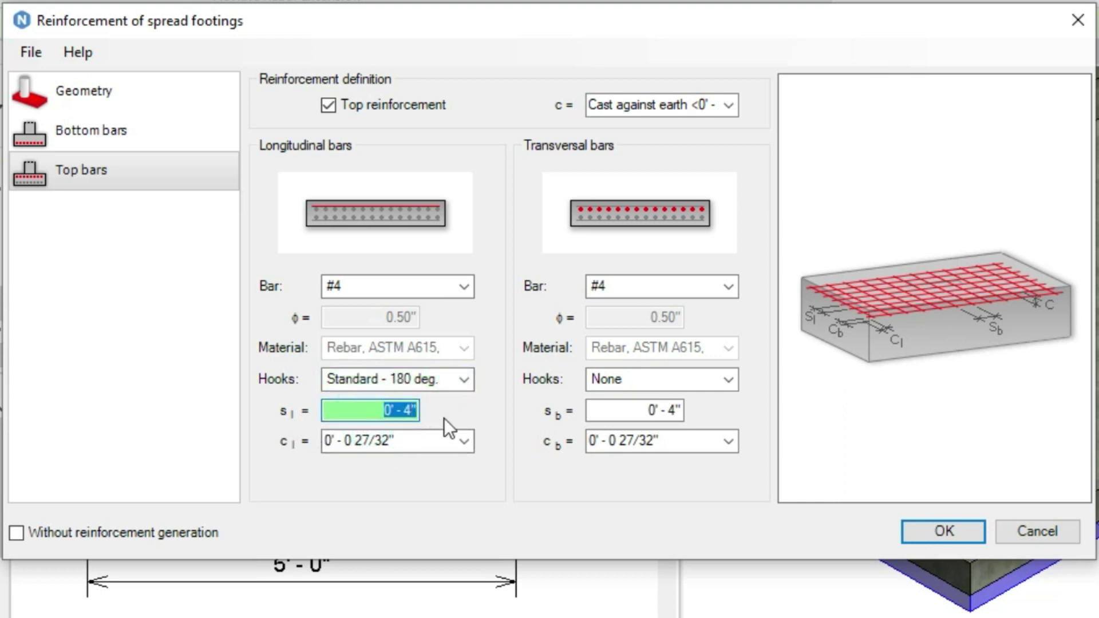
type("8\"")
- Give the top transversal bars Standard - 180 deg. hooks and 8" spacing
left_click(634, 384)
left_click(629, 435)
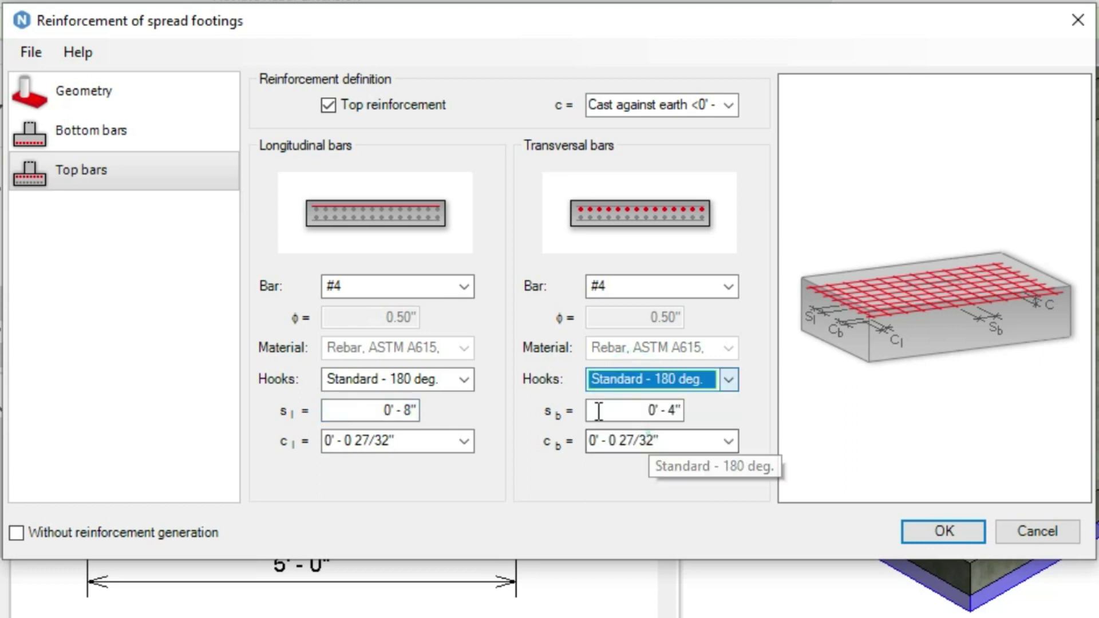
left_click_drag(599, 411, 696, 412)
type("8\"")
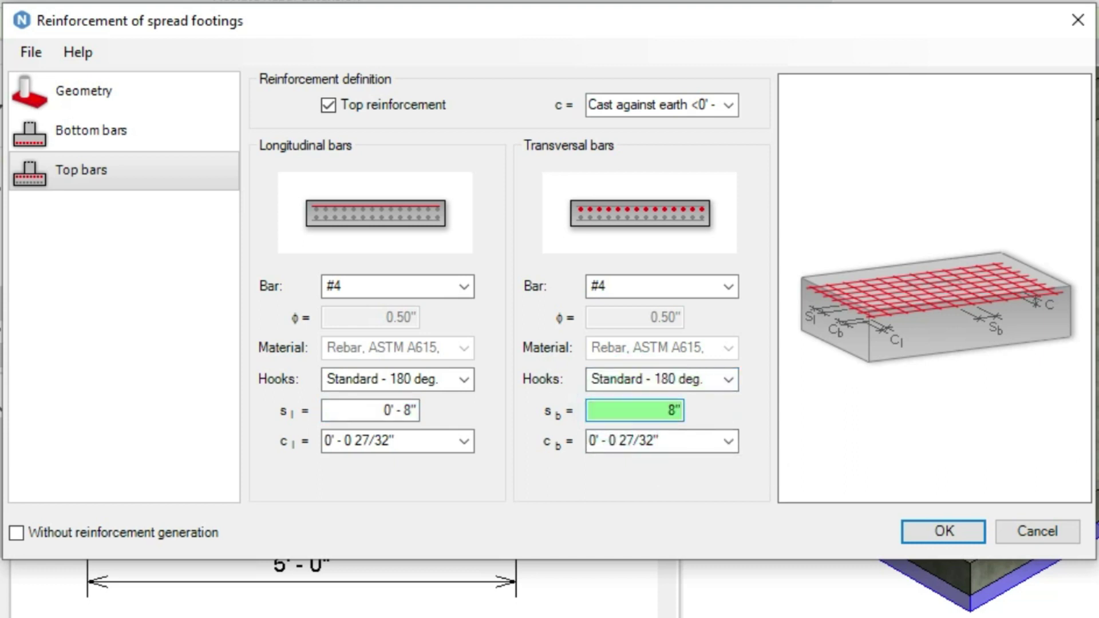
- Set the top bars' side covers c l (longitudinal) and c b (transversal) to 2" each and generate the footing reinforcement
left_click_drag(412, 440, 270, 442)
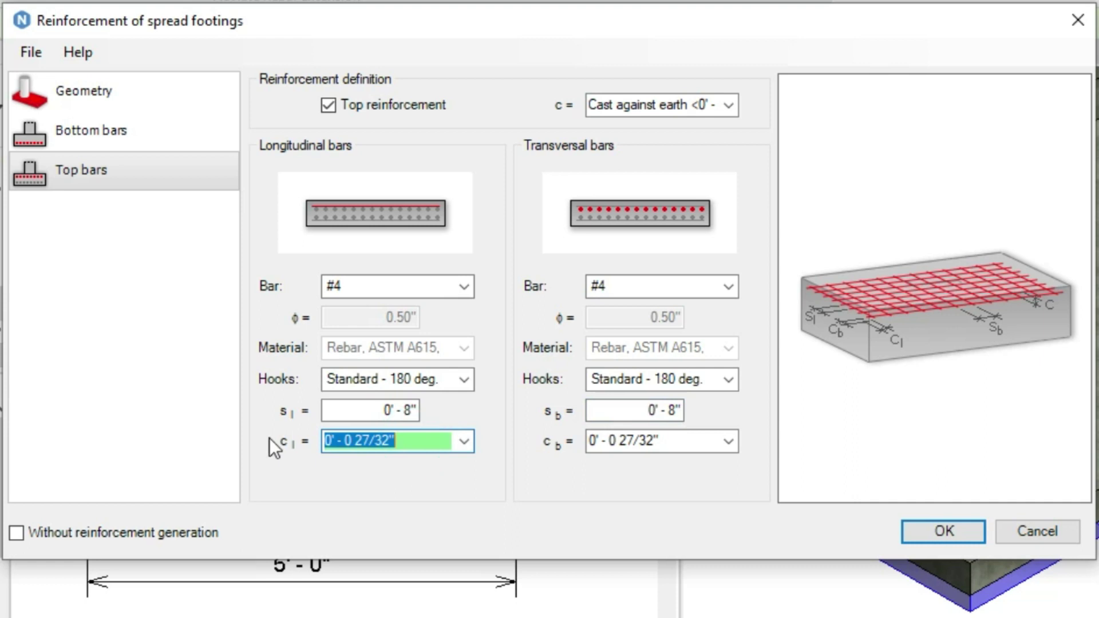
type("2")
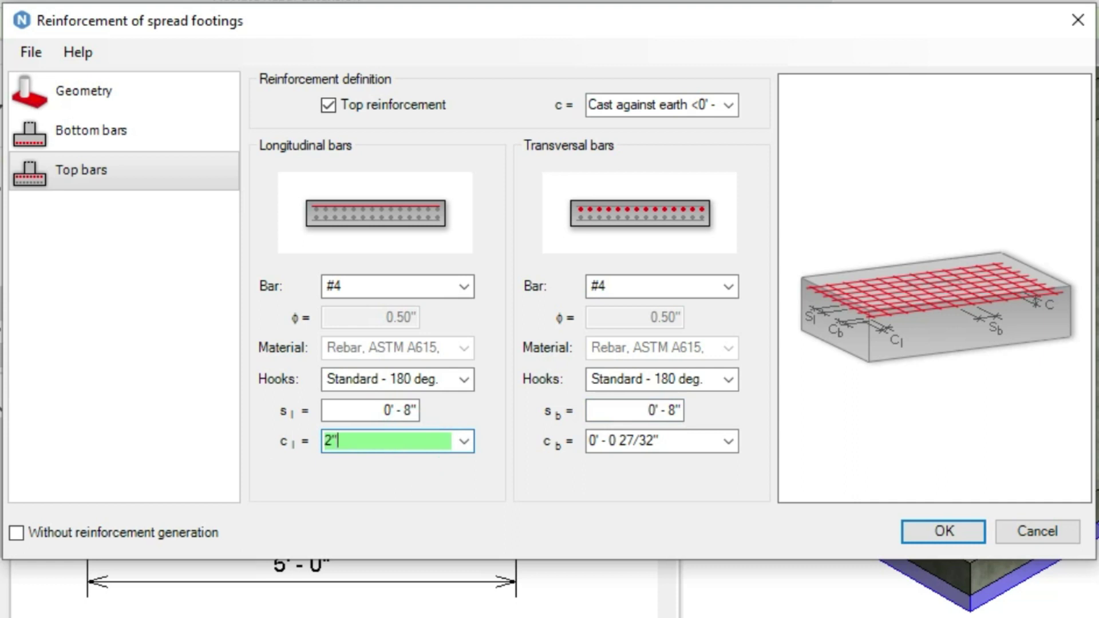
left_click(683, 444)
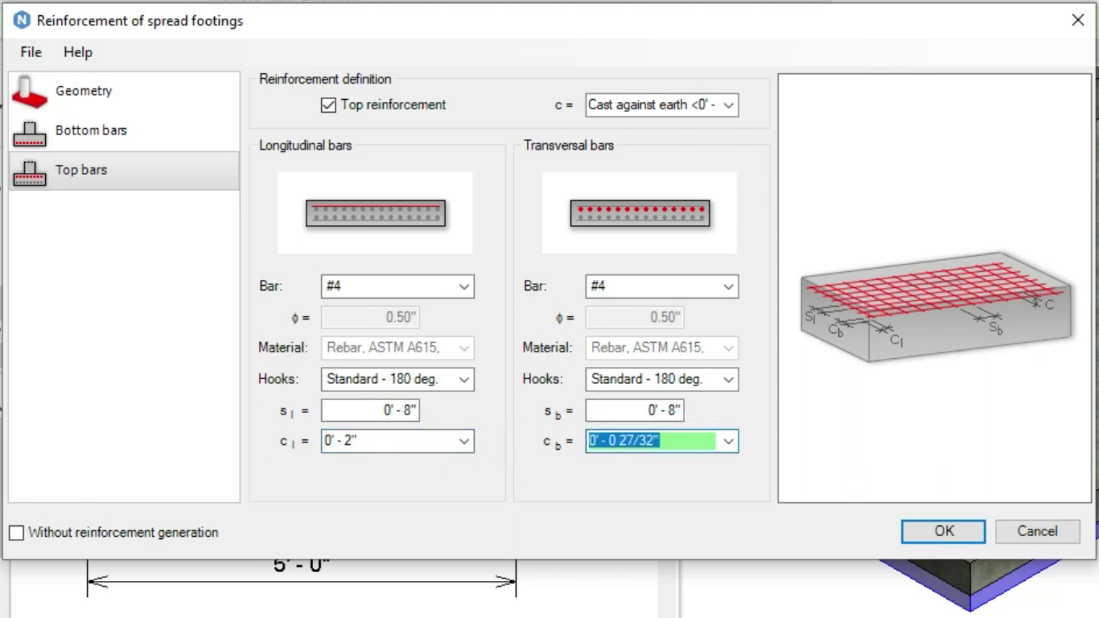
type("2")
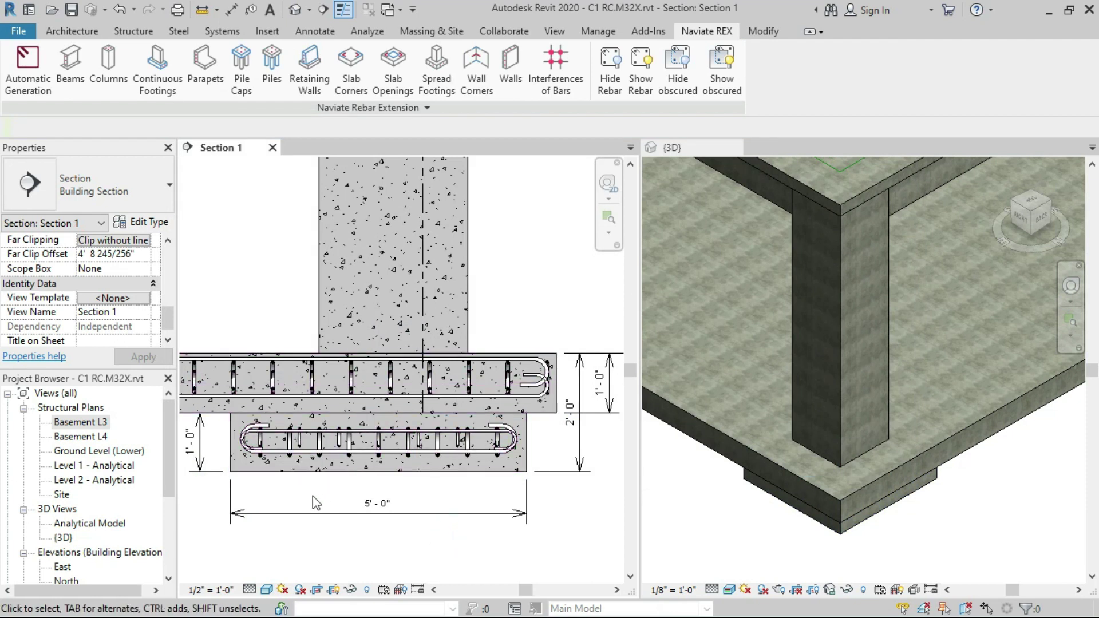
- Select the elements around the corner footing in the 3D view and filter the selection to Structural Rebar only
left_click(895, 549)
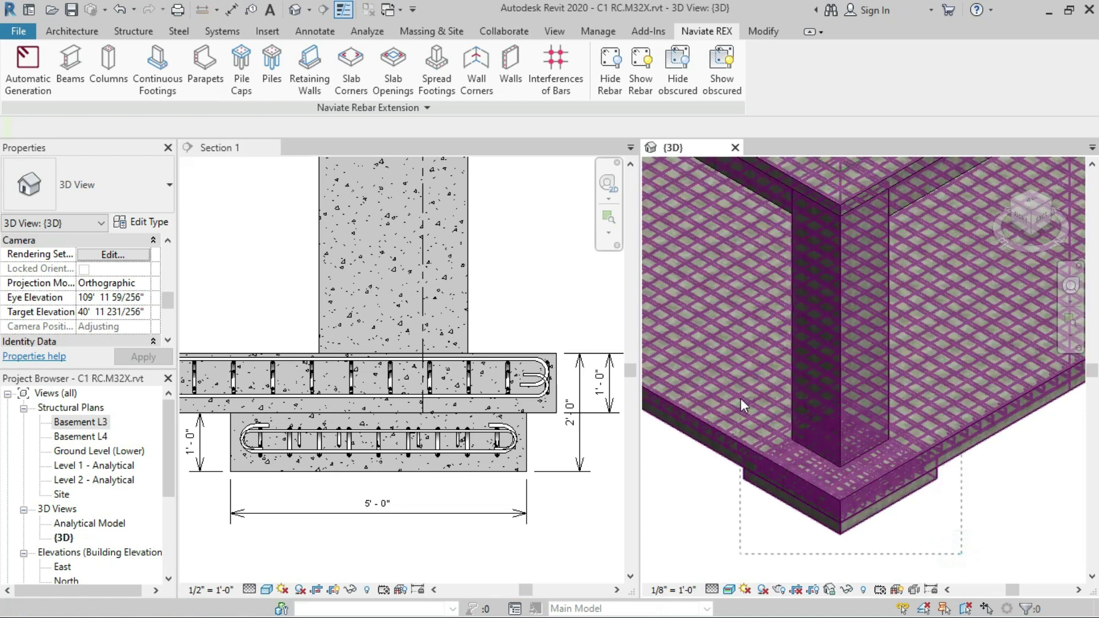
left_click_drag(727, 390, 855, 474)
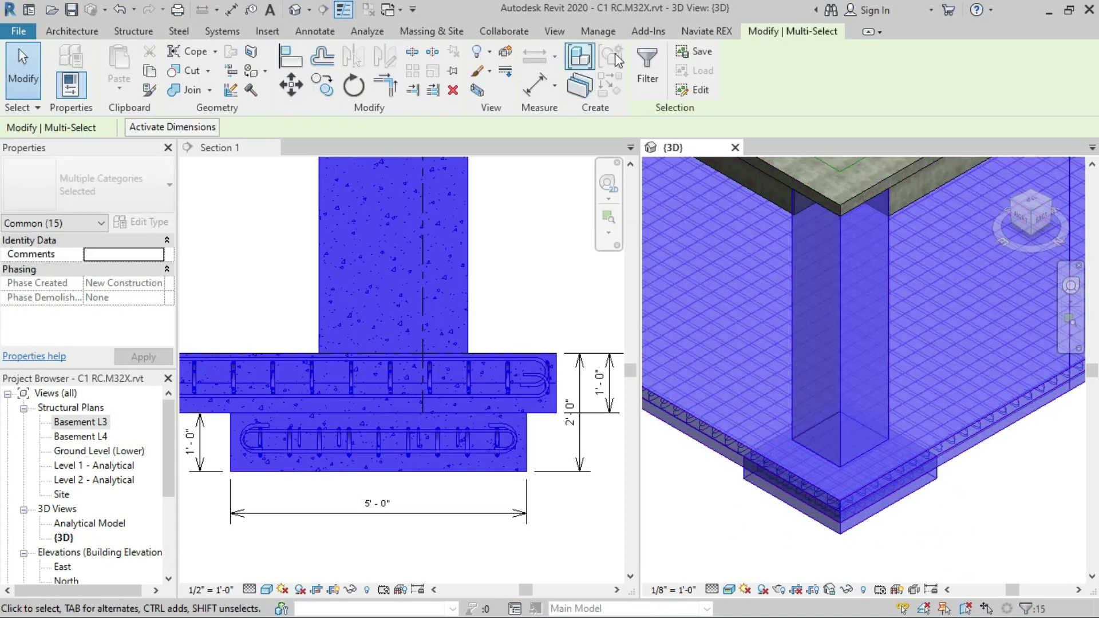
left_click(647, 66)
left_click(856, 289)
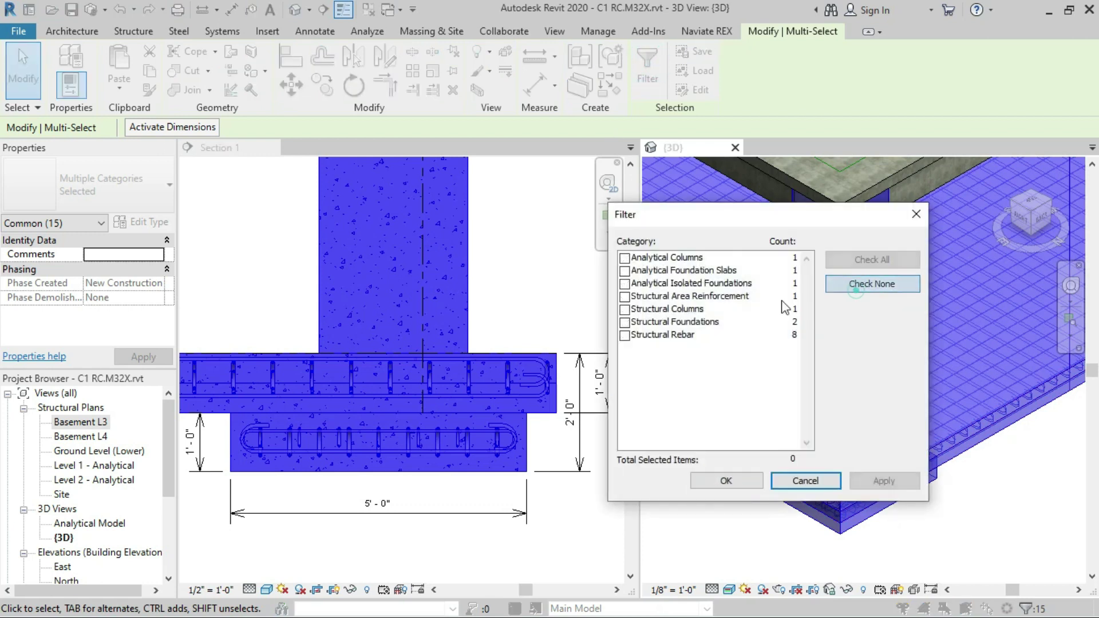
left_click(624, 335)
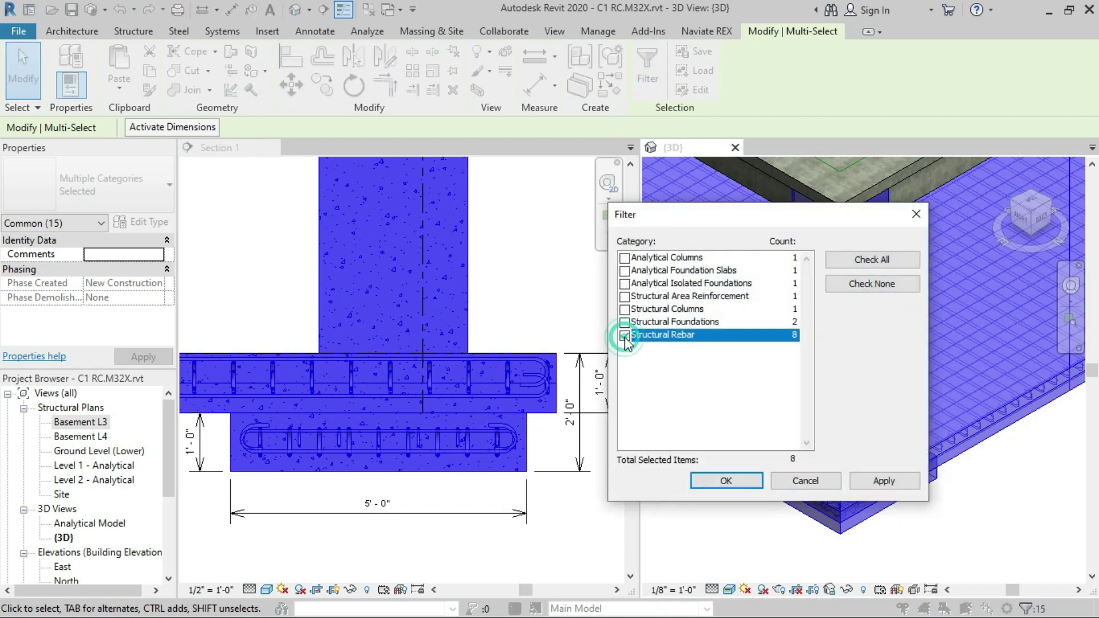
left_click(884, 482)
left_click(735, 481)
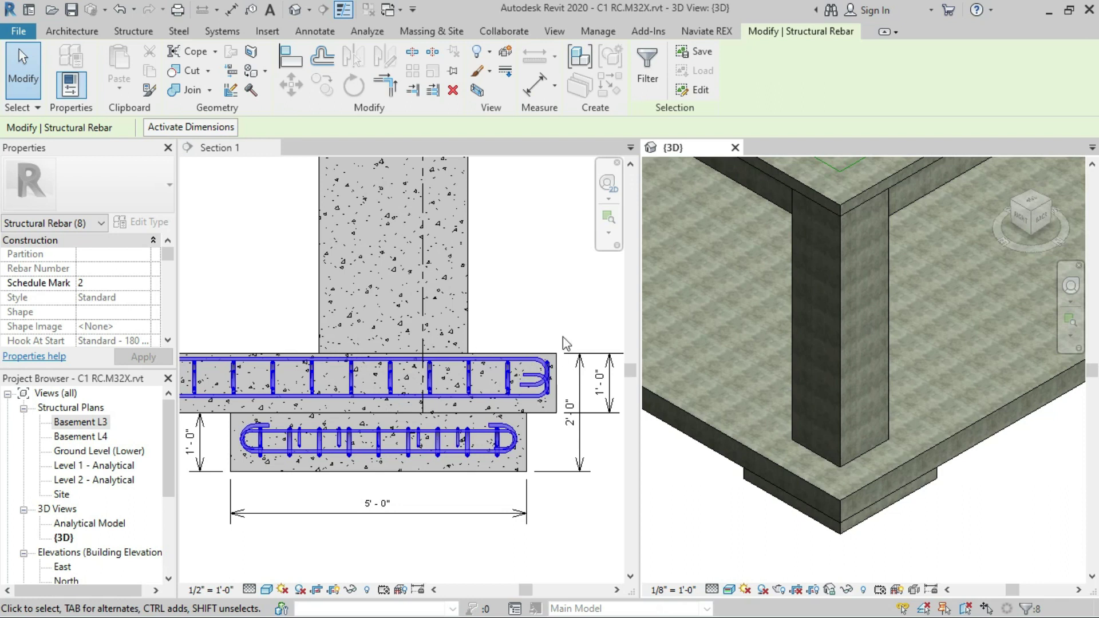
- Set the selected rebar to be viewed unobscured and as solid in the {3D} view, and clear the selection
scroll(553, 354, "down", 1)
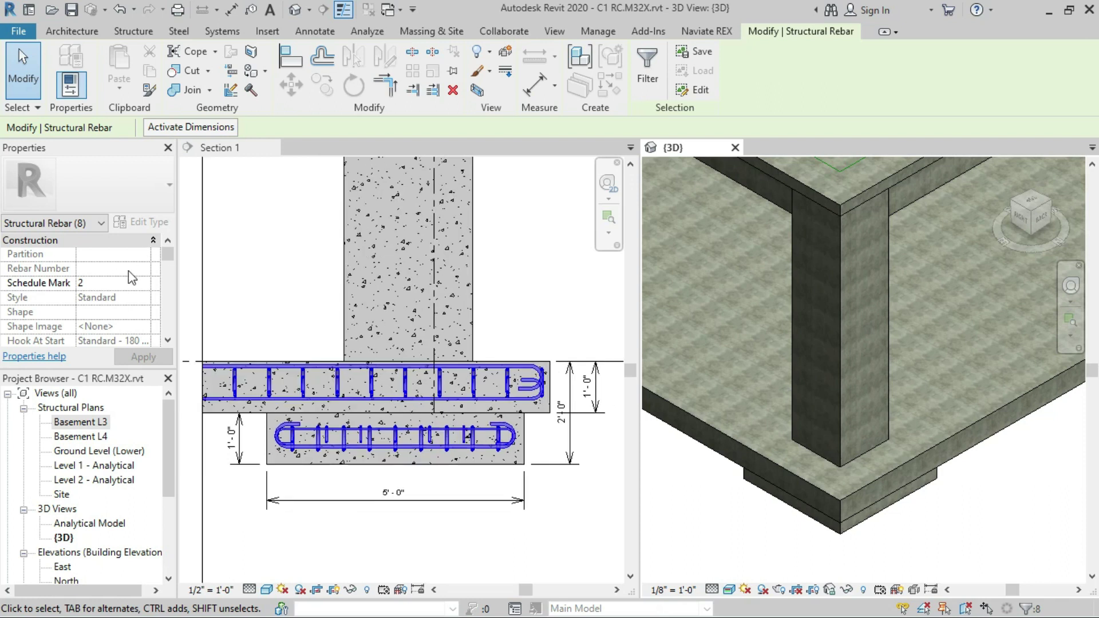
scroll(123, 275, "down", 4)
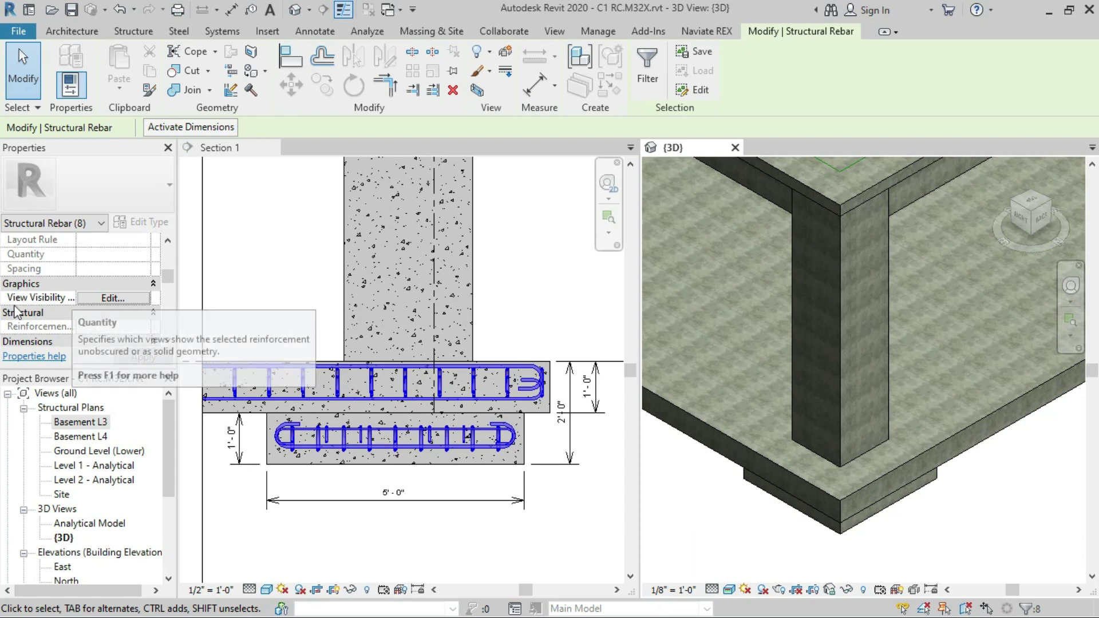
left_click(104, 299)
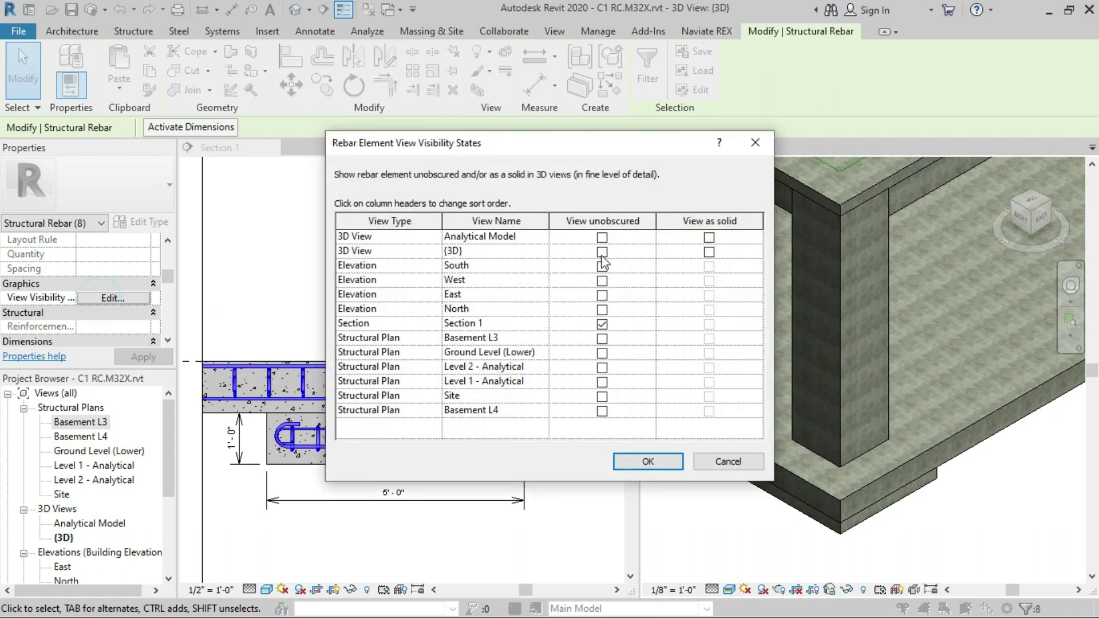
left_click(602, 255)
left_click(601, 252)
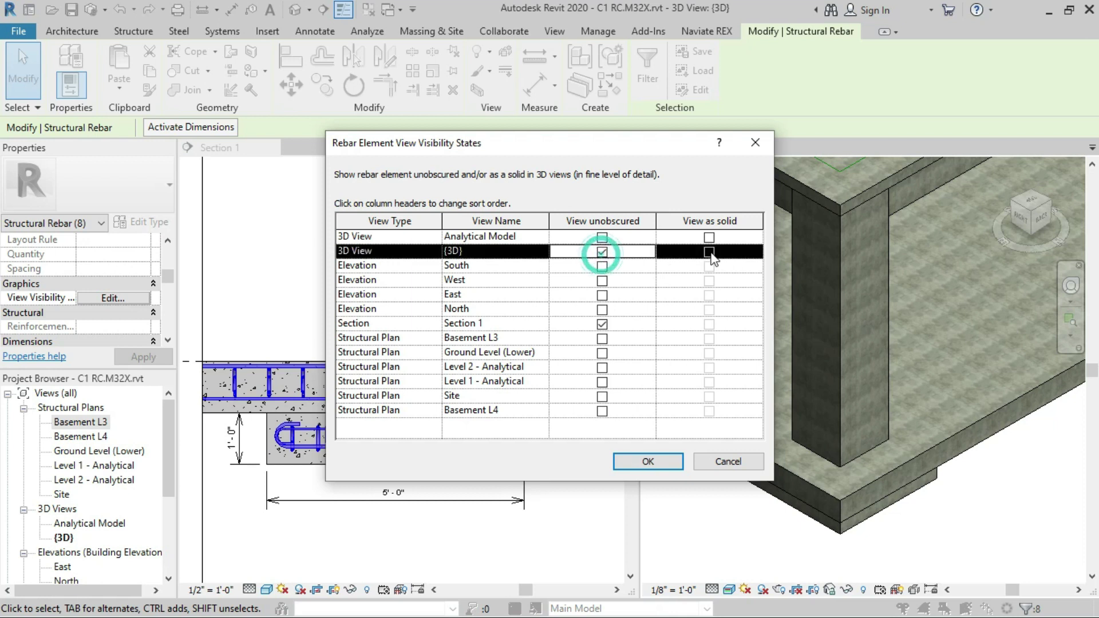
left_click(710, 252)
left_click(649, 461)
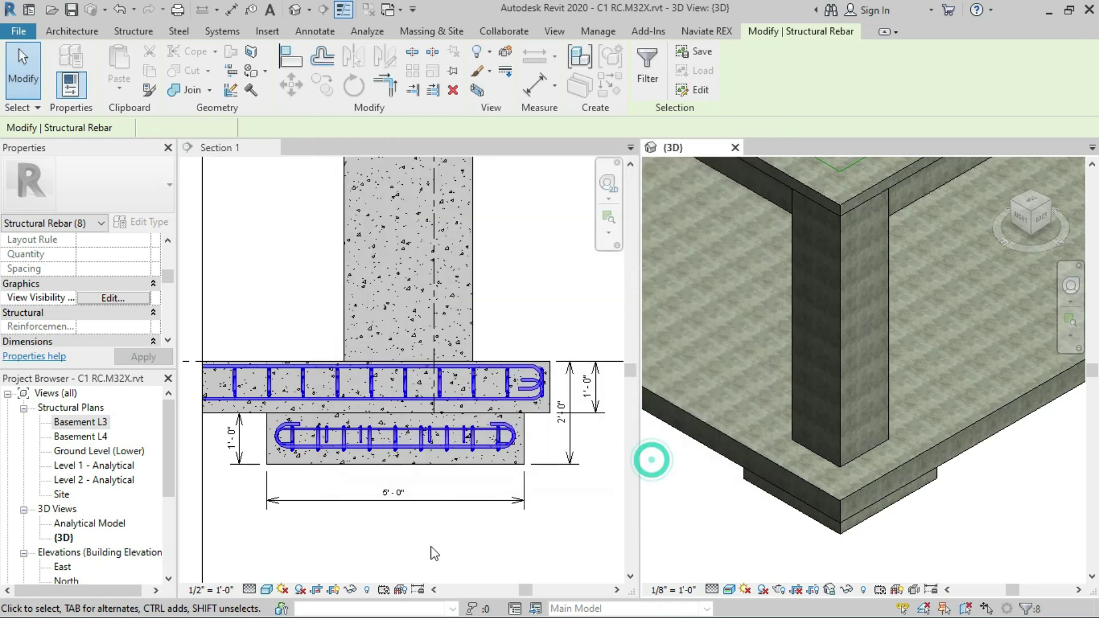
left_click(438, 549)
left_click(704, 519)
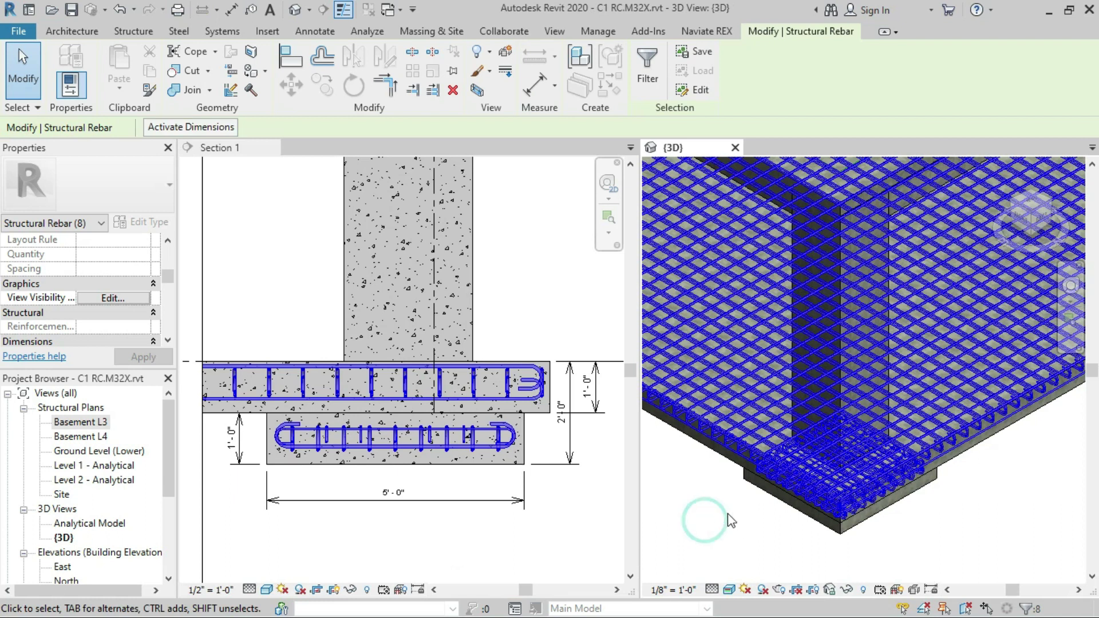
left_click(725, 511)
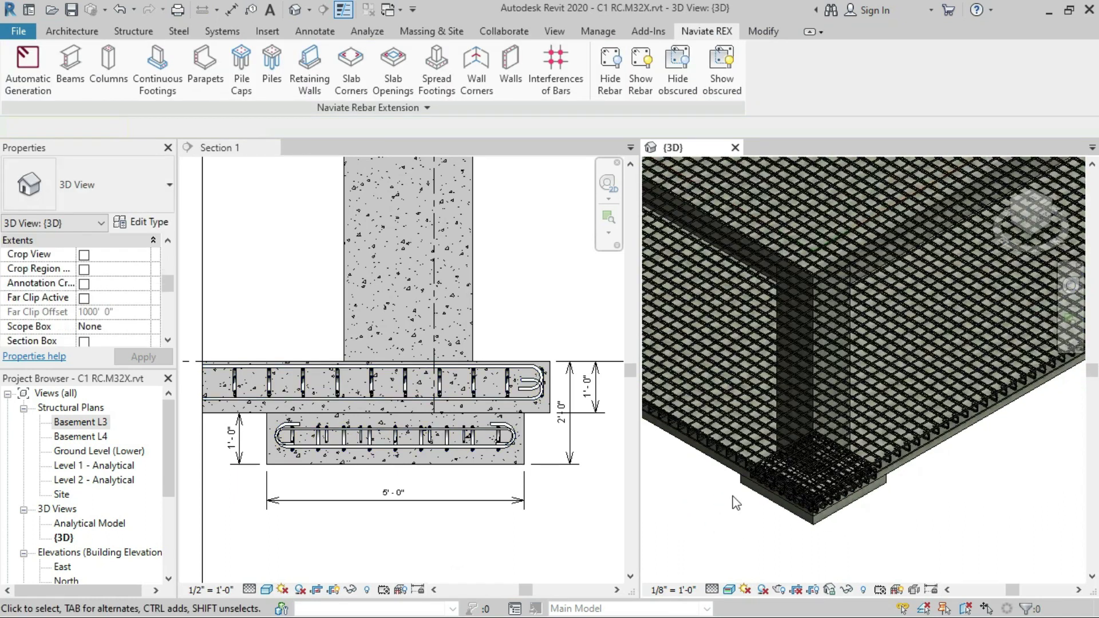
- Examine the corner footing's rebar in the 3D and section views, and compare it with a neighbouring footing
scroll(822, 504, "up", 5)
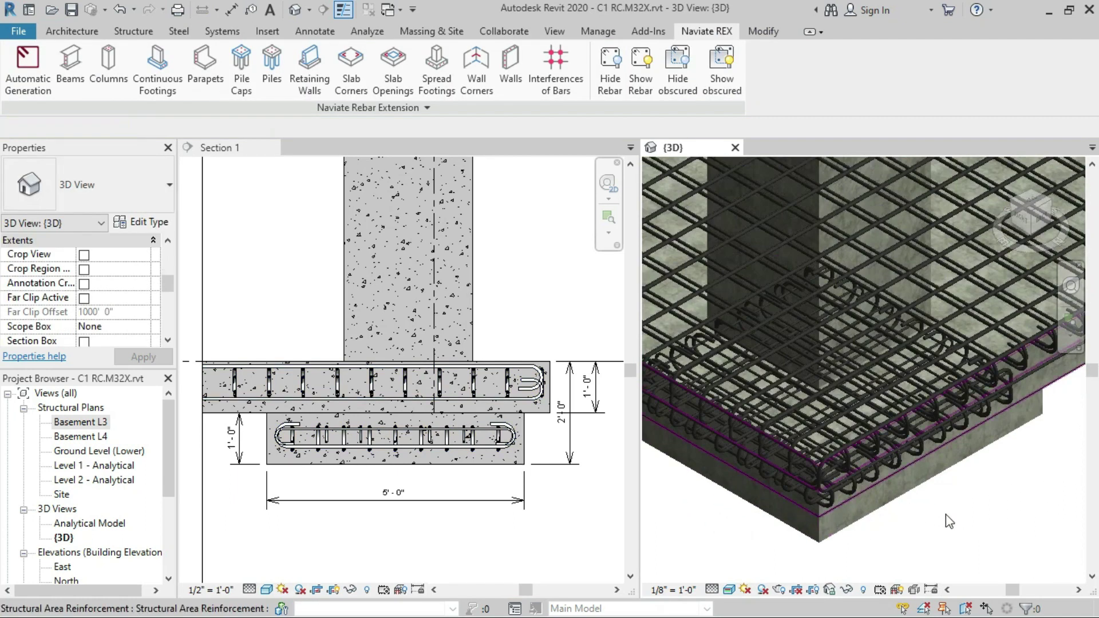
scroll(882, 490, "down", 3)
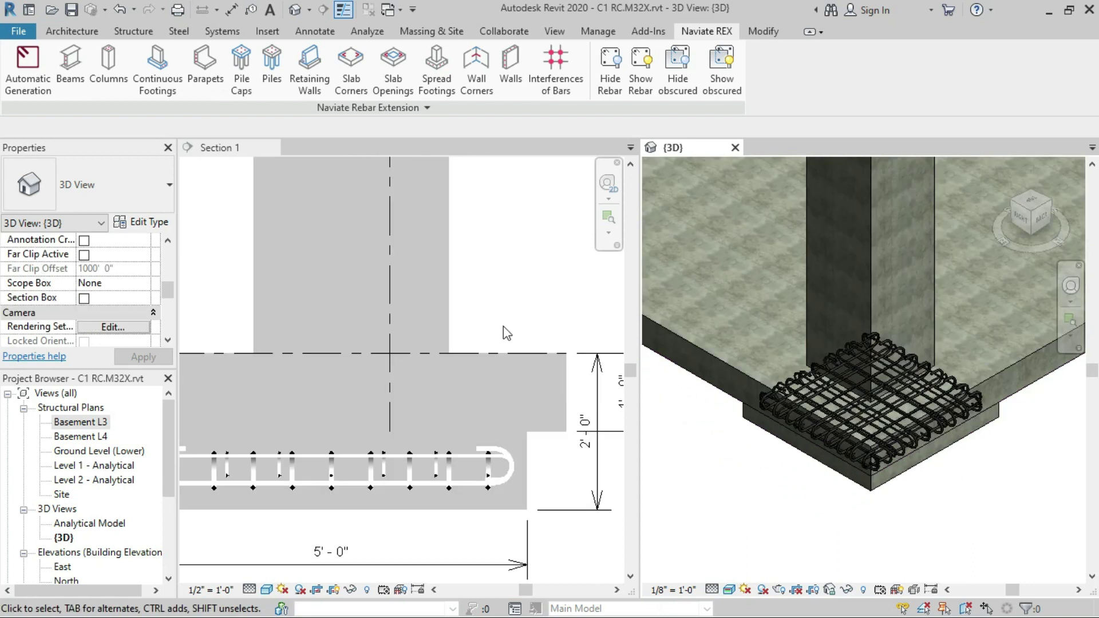
scroll(549, 332, "down", 1)
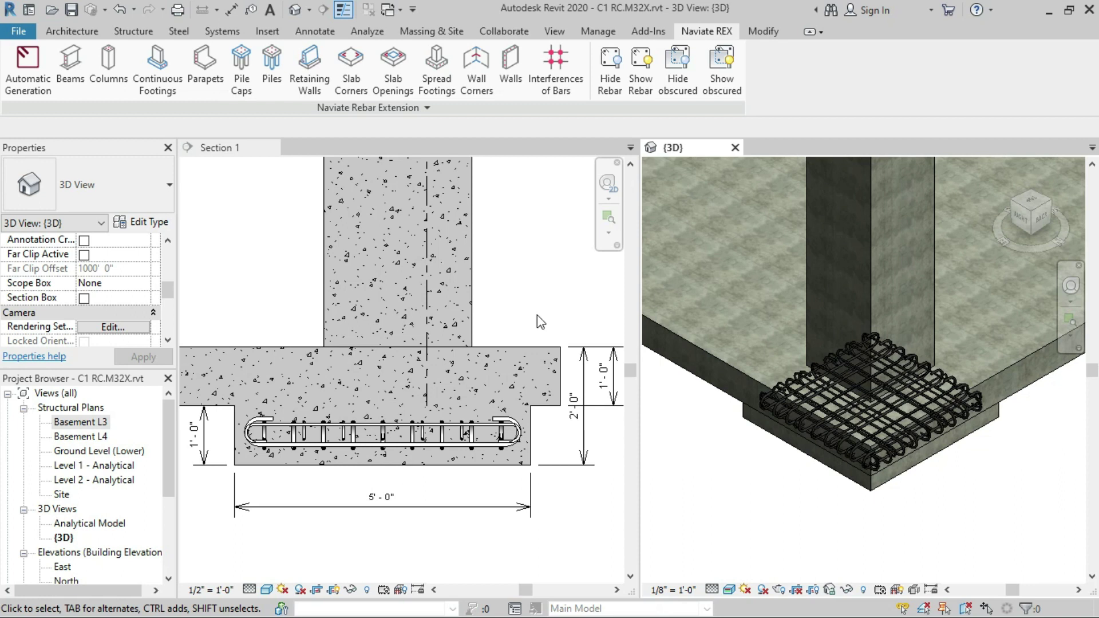
left_click(749, 468)
scroll(898, 512, "down", 4)
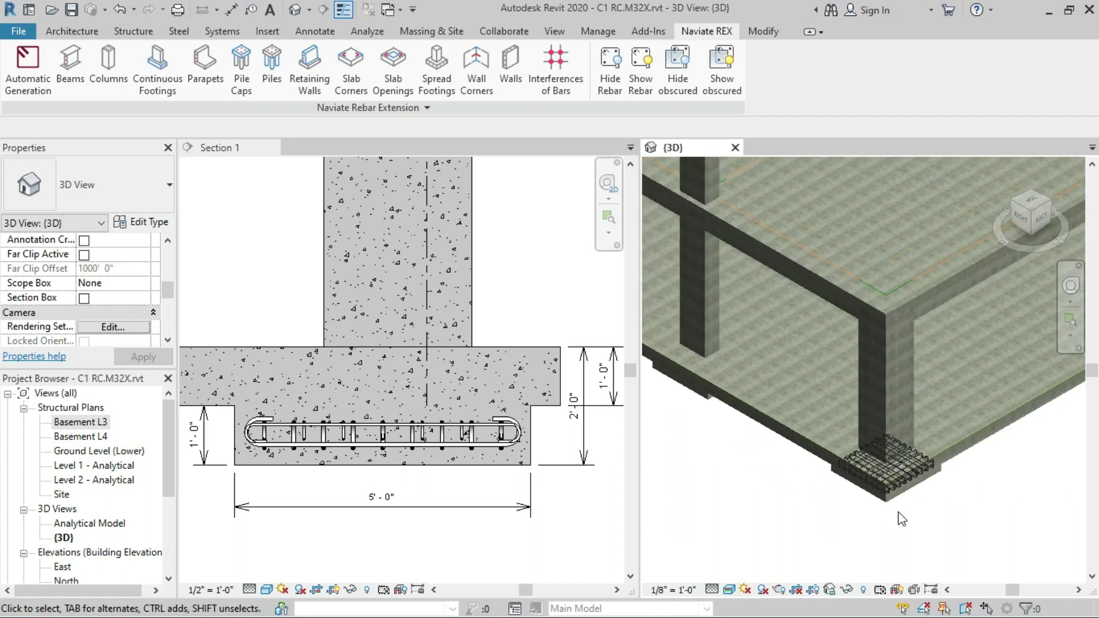
scroll(899, 511, "down", 4)
scroll(775, 440, "up", 8)
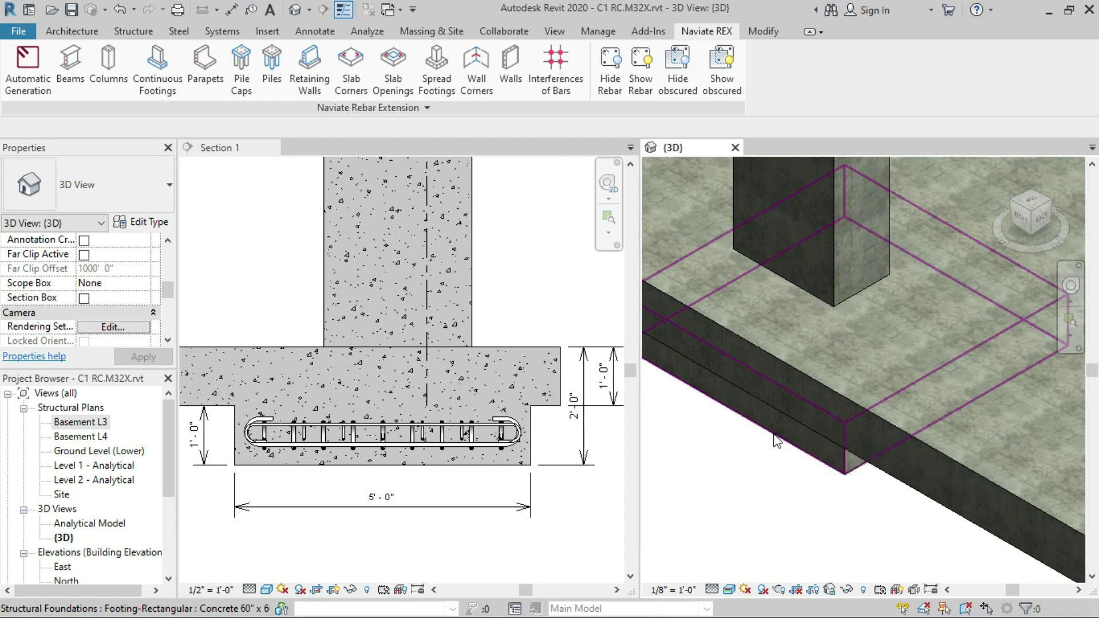
- Select all instances of the Concrete 60" x 60" x 24" rectangular footing in the entire project
left_click(776, 441)
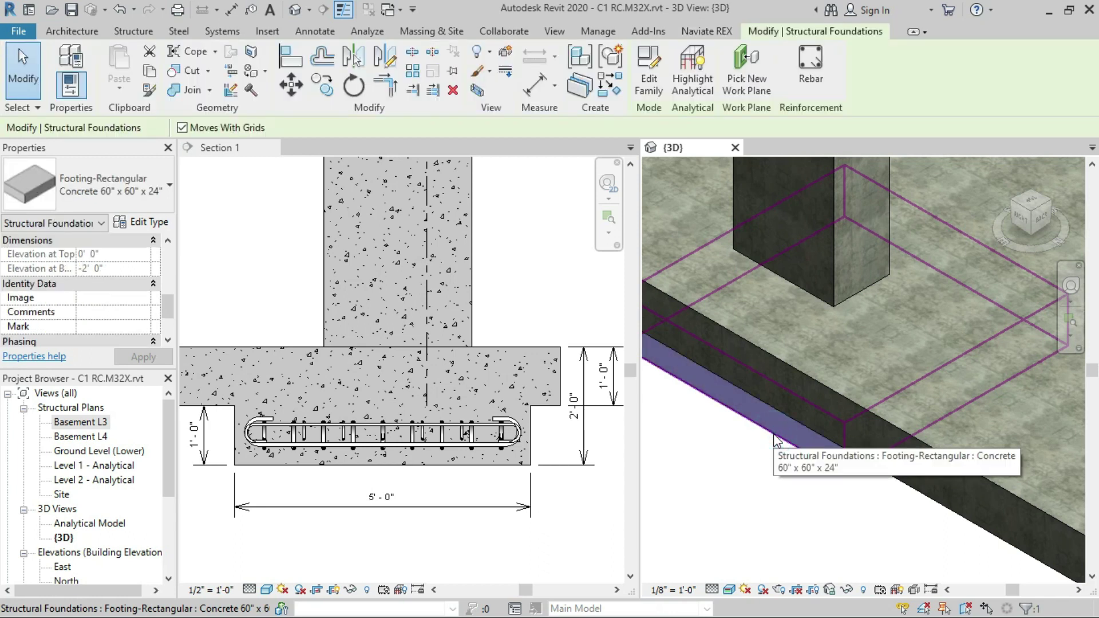
right_click(775, 437)
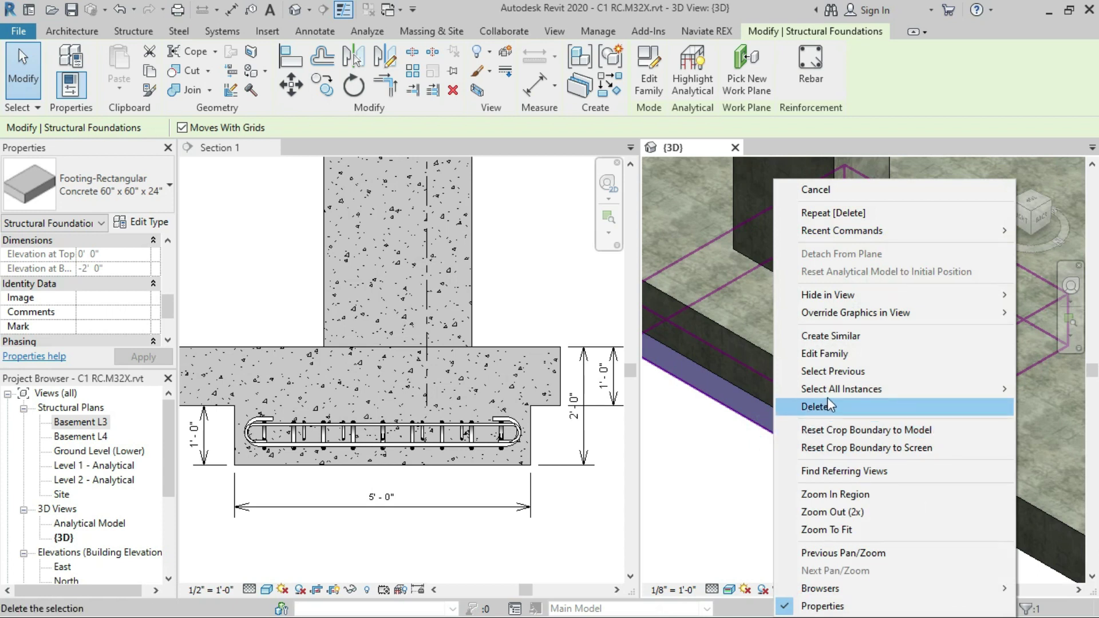
mouse_move(835, 393)
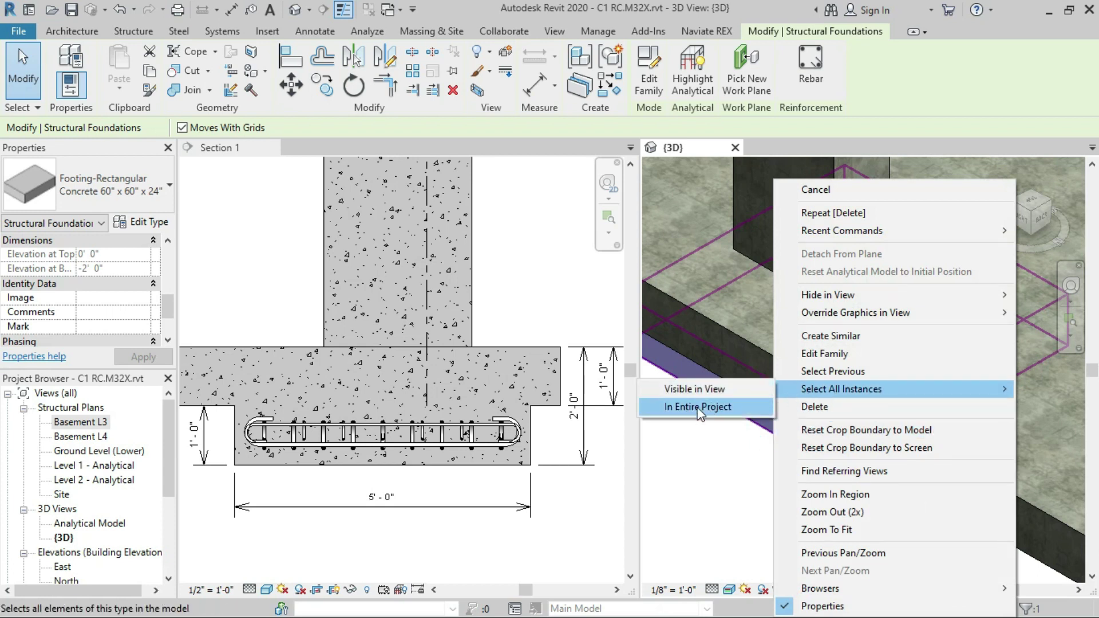
left_click(729, 418)
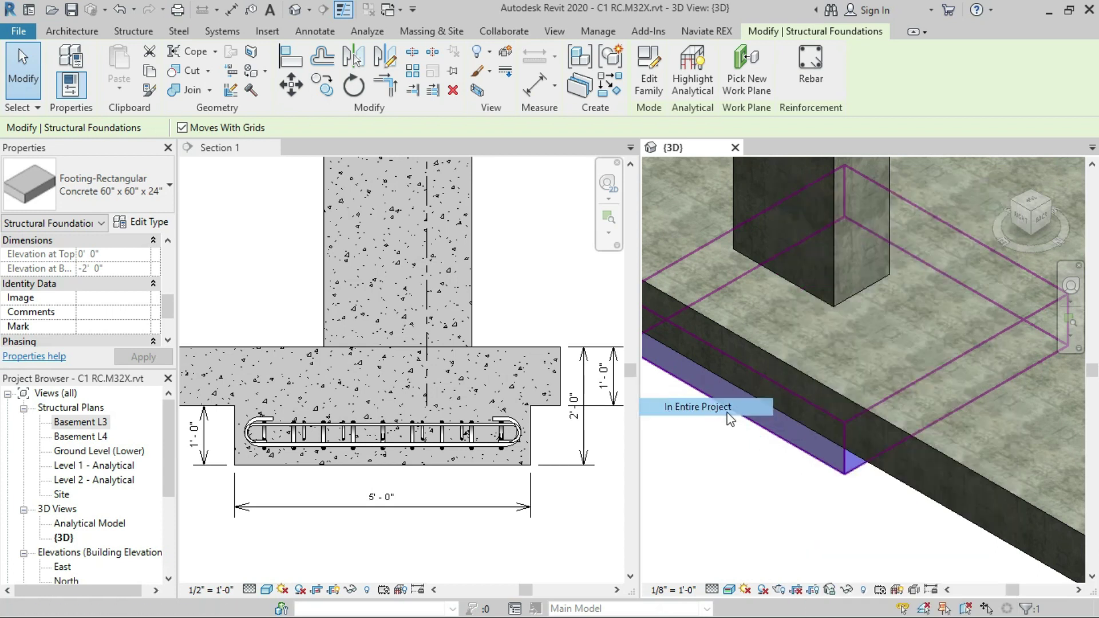
scroll(703, 355, "down", 5)
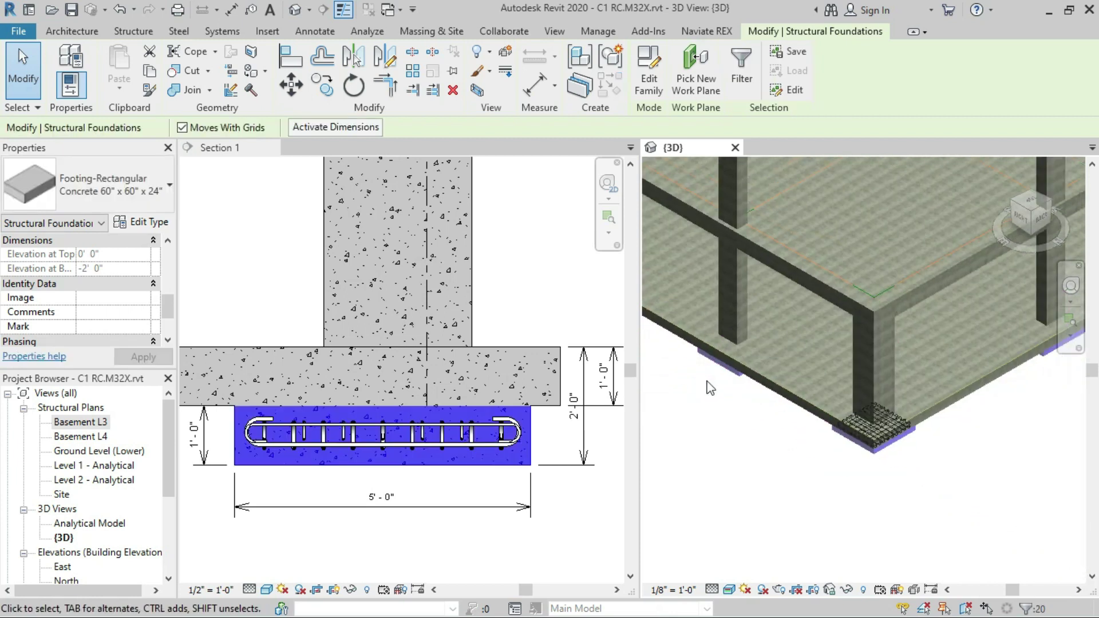
- Remove the already reinforced corner footing from the selection, keeping the other footings selected
scroll(844, 448, "up", 8)
scroll(853, 451, "up", 2)
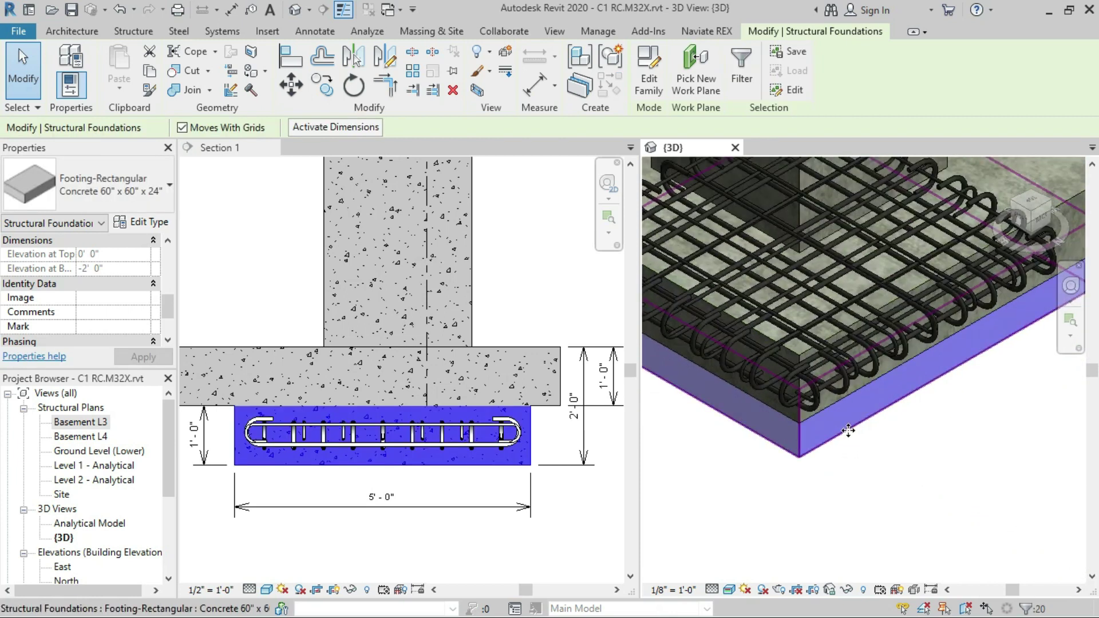
left_click(846, 438)
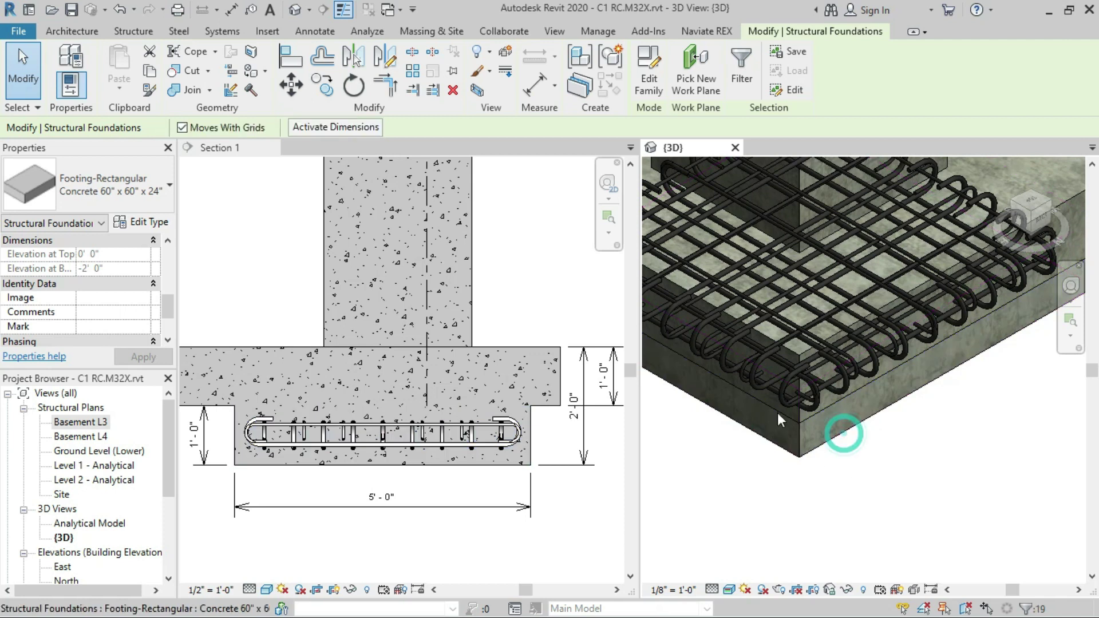
scroll(945, 434, "down", 5)
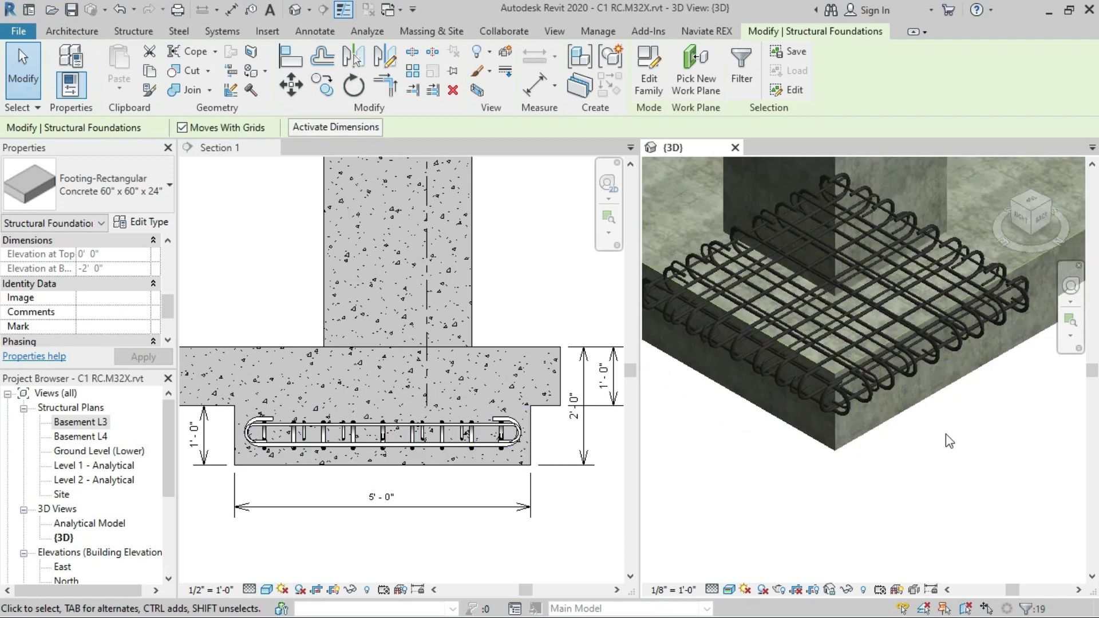
scroll(886, 496, "down", 8)
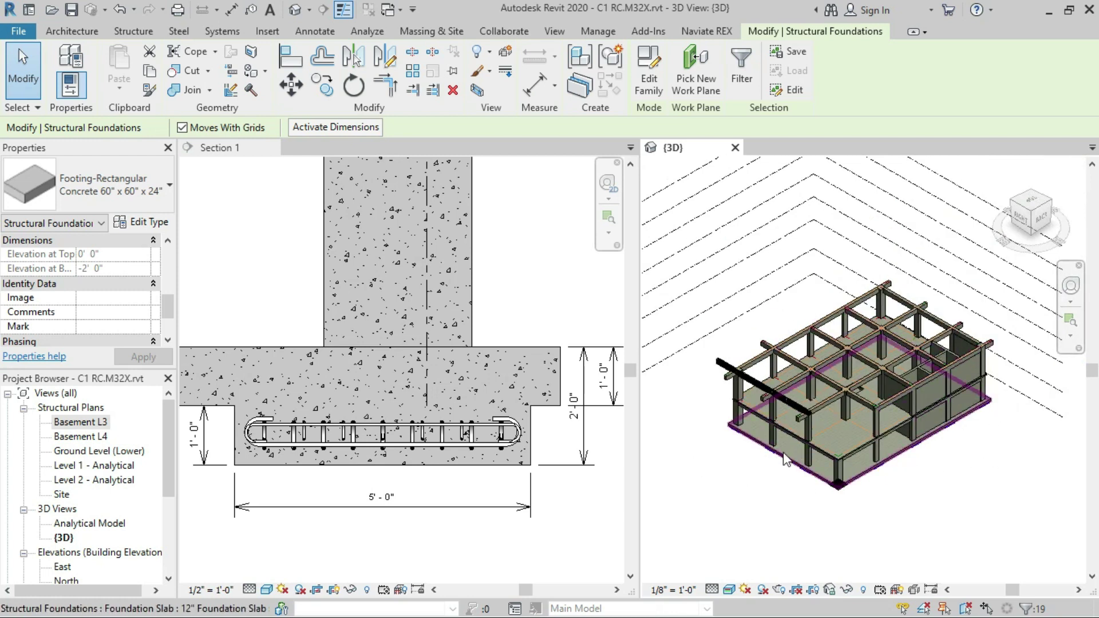
- Reinforce the selected spread footings with Naviate's Spread Footings tool, keeping the default bottom bars and enabling top reinforcement with its default settings
left_click(712, 34)
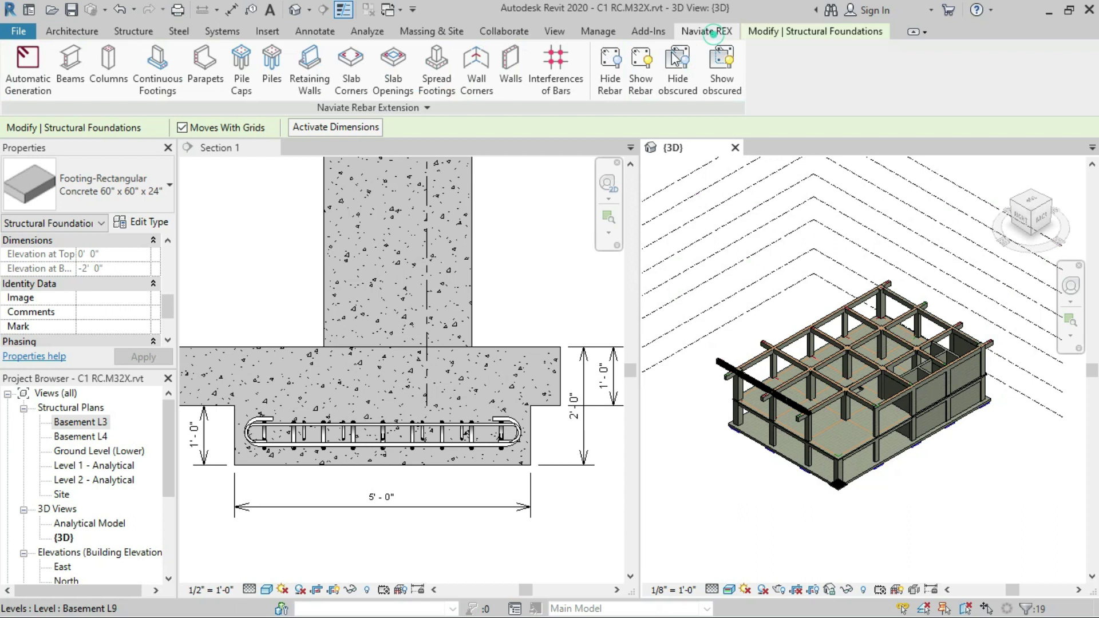
left_click(431, 77)
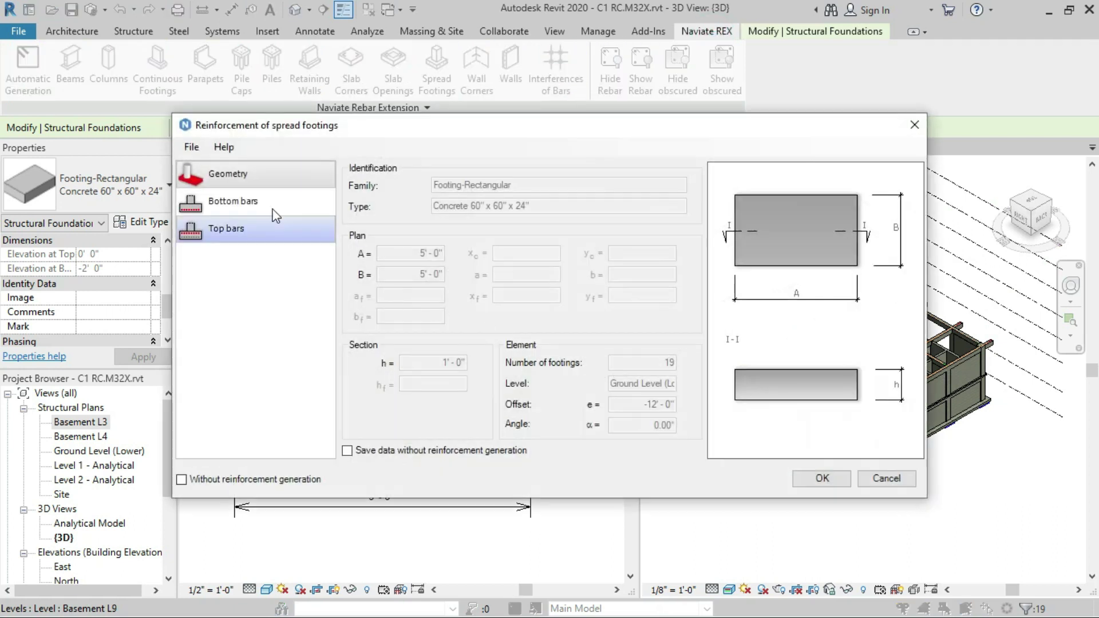
left_click(268, 203)
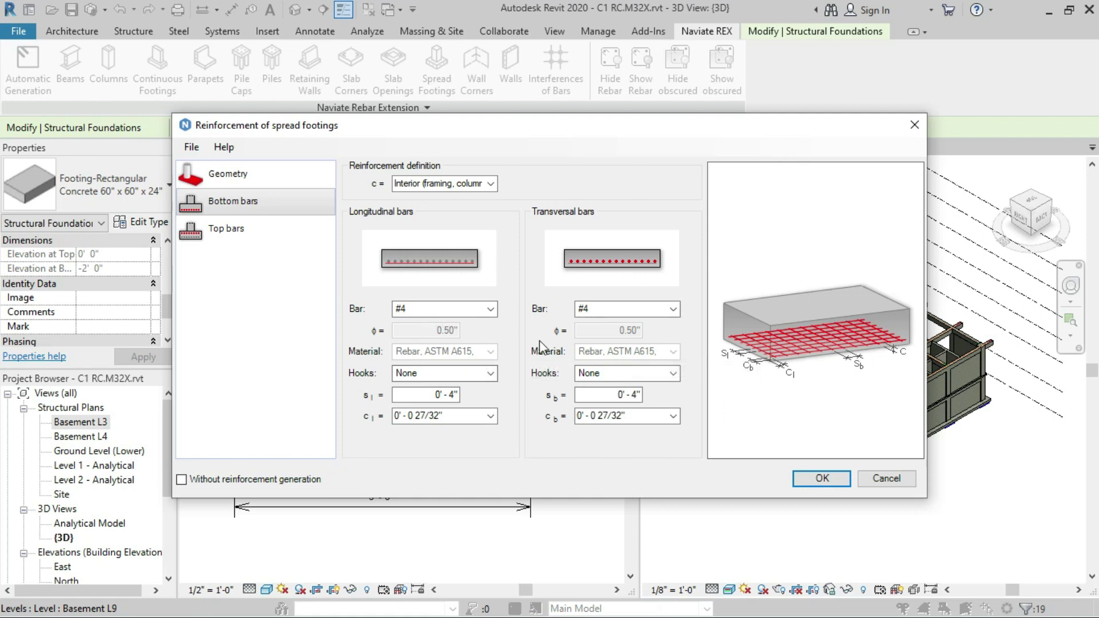
left_click(225, 237)
left_click(397, 184)
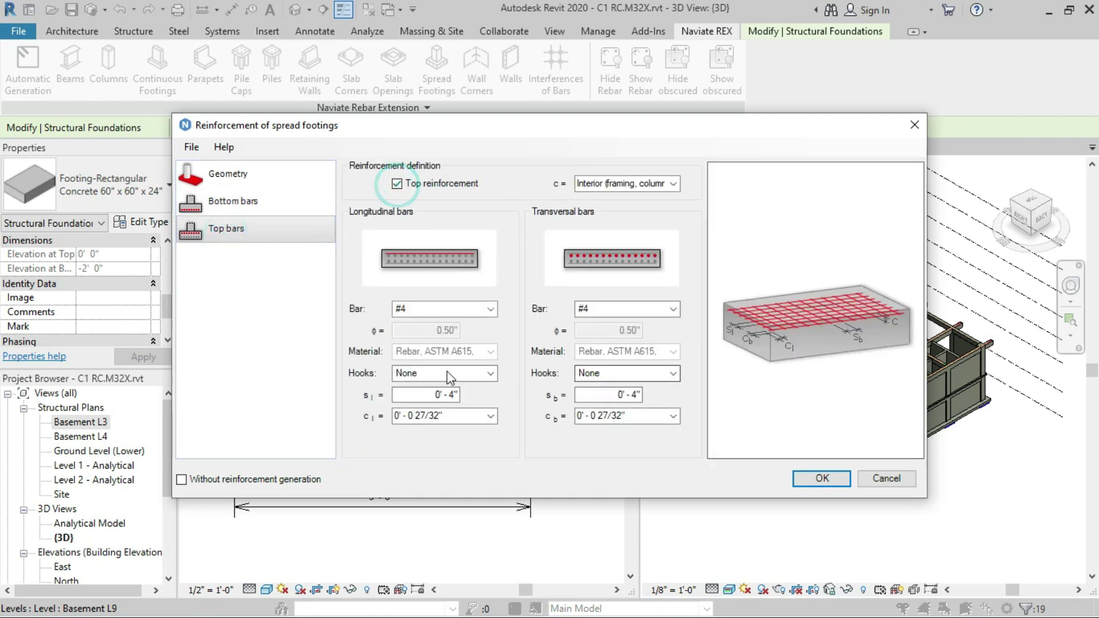
left_click(822, 484)
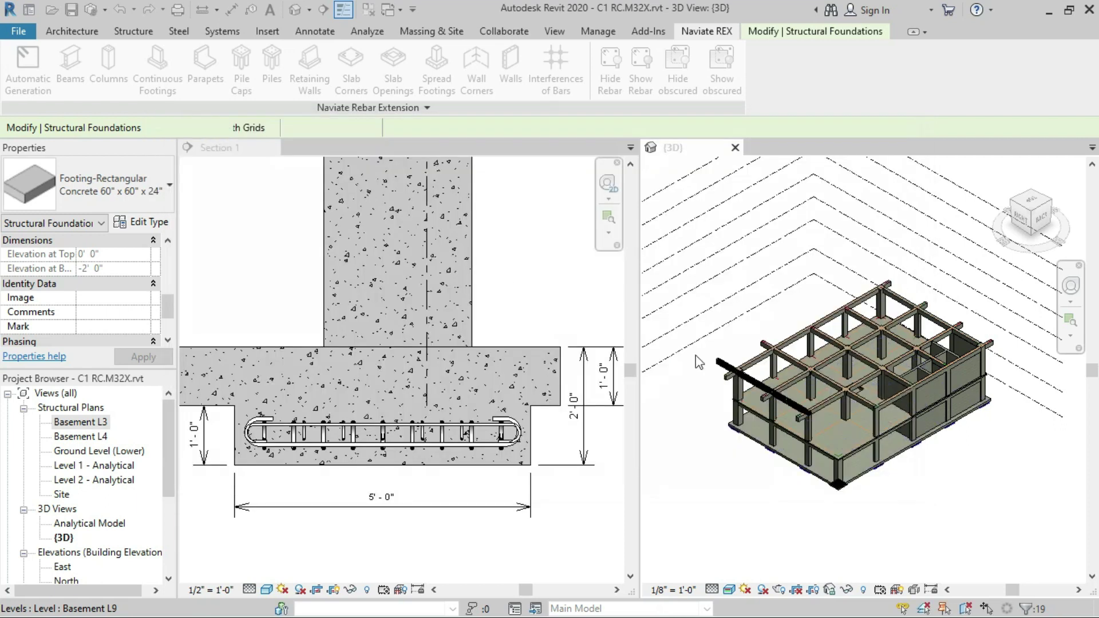
- Clear the footing selection and set the 3D view's visual style to Wireframe
left_click(781, 511)
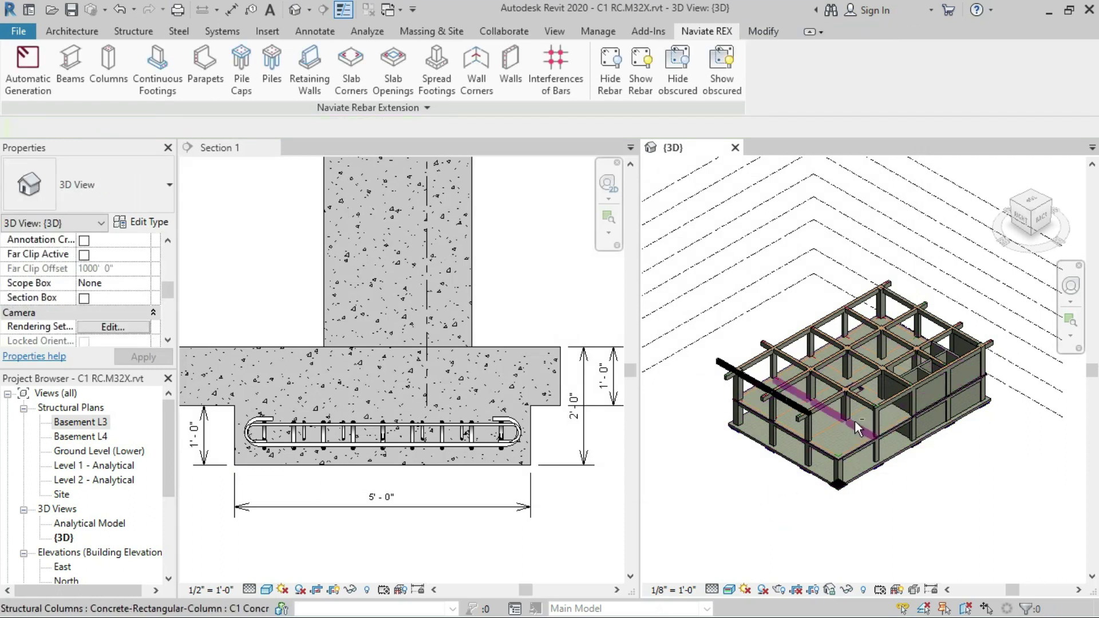
middle_click_drag(813, 447, 670, 567, "shift")
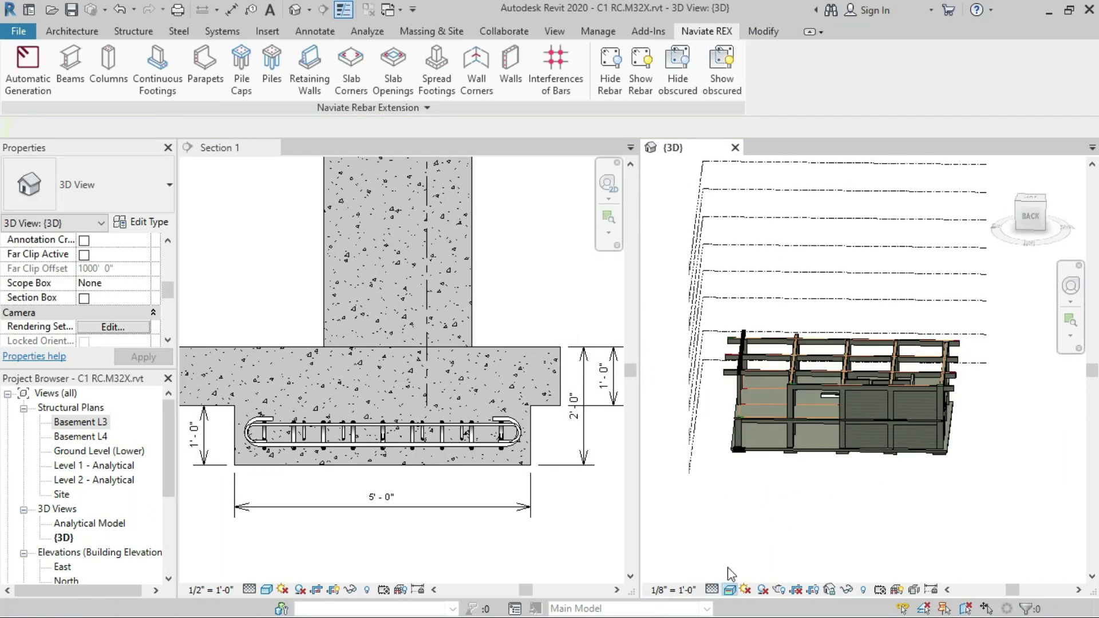
left_click(730, 592)
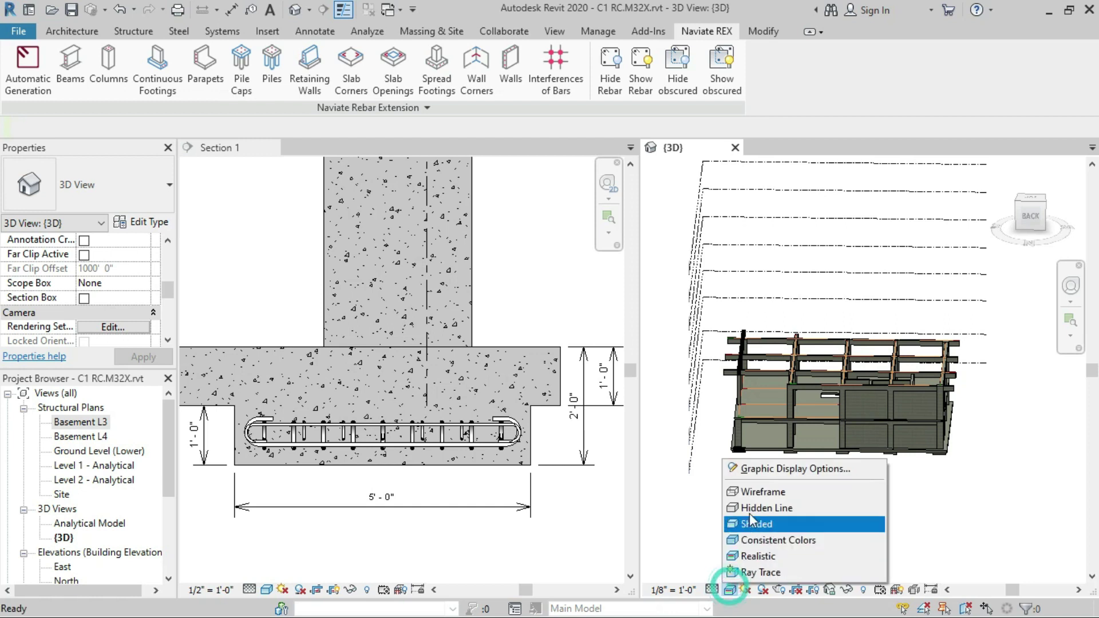
left_click(759, 492)
- Examine the top and bottom rebar of the spread footings across the 3D model, and return to the Section 1 view
scroll(912, 466, "up", 6)
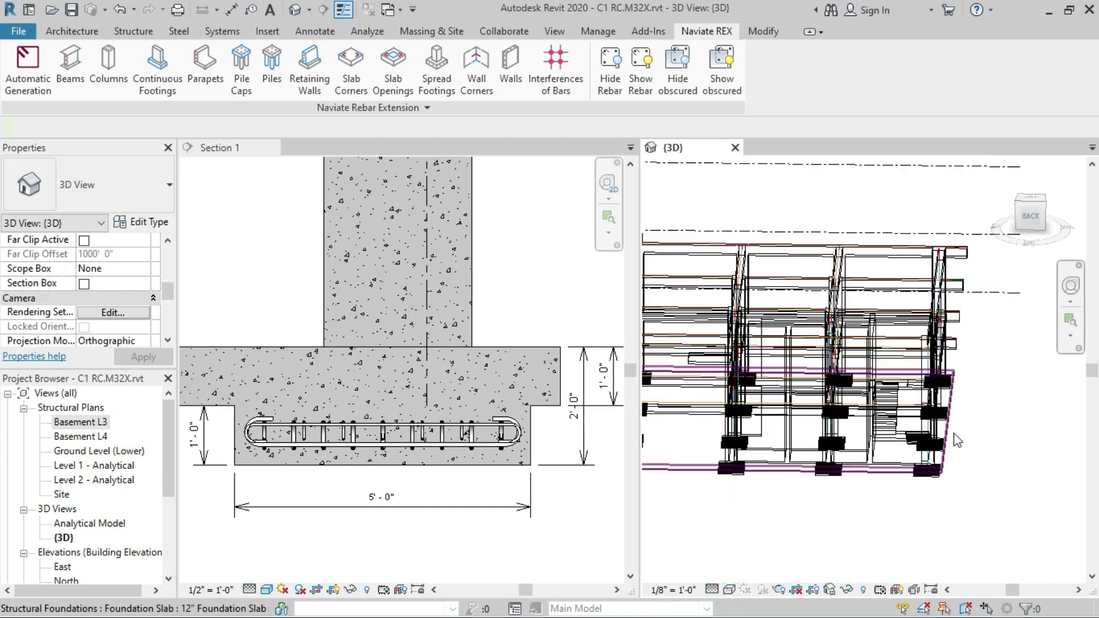
scroll(979, 385, "down", 8)
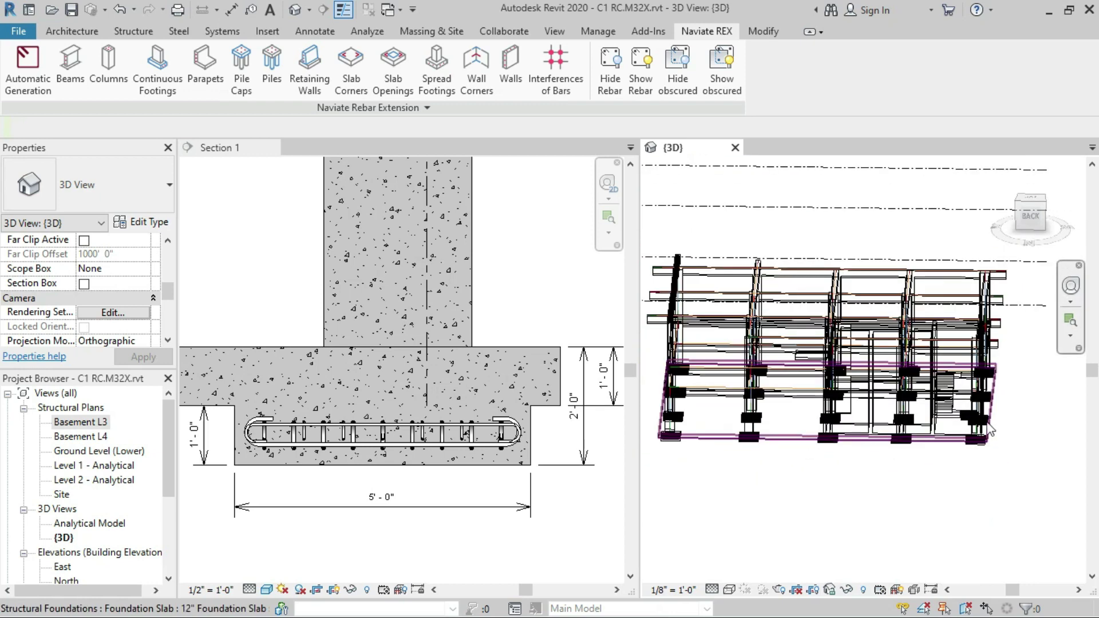
middle_click_drag(853, 461, 780, 420, "shift")
scroll(955, 352, "up", 8)
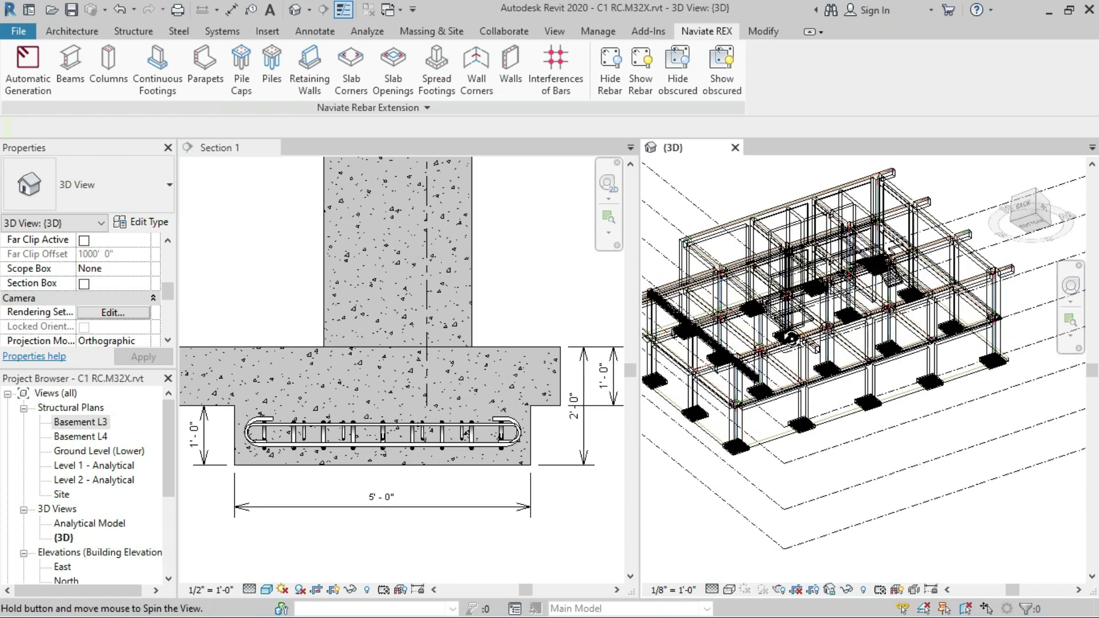
scroll(813, 384, "up", 8)
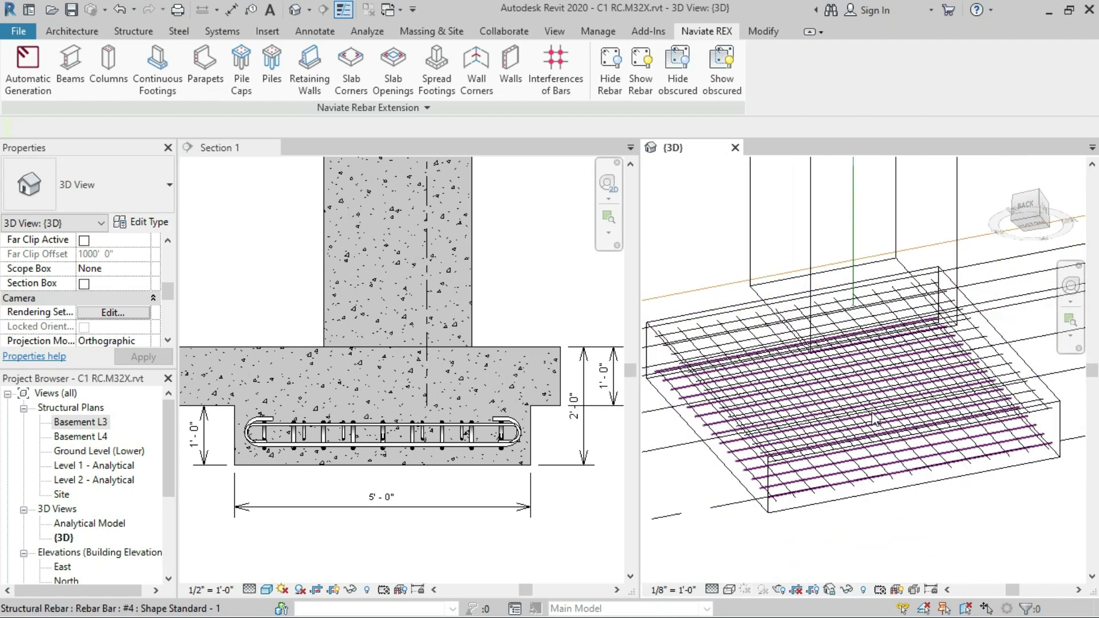
scroll(813, 395, "down", 4)
scroll(923, 435, "down", 3)
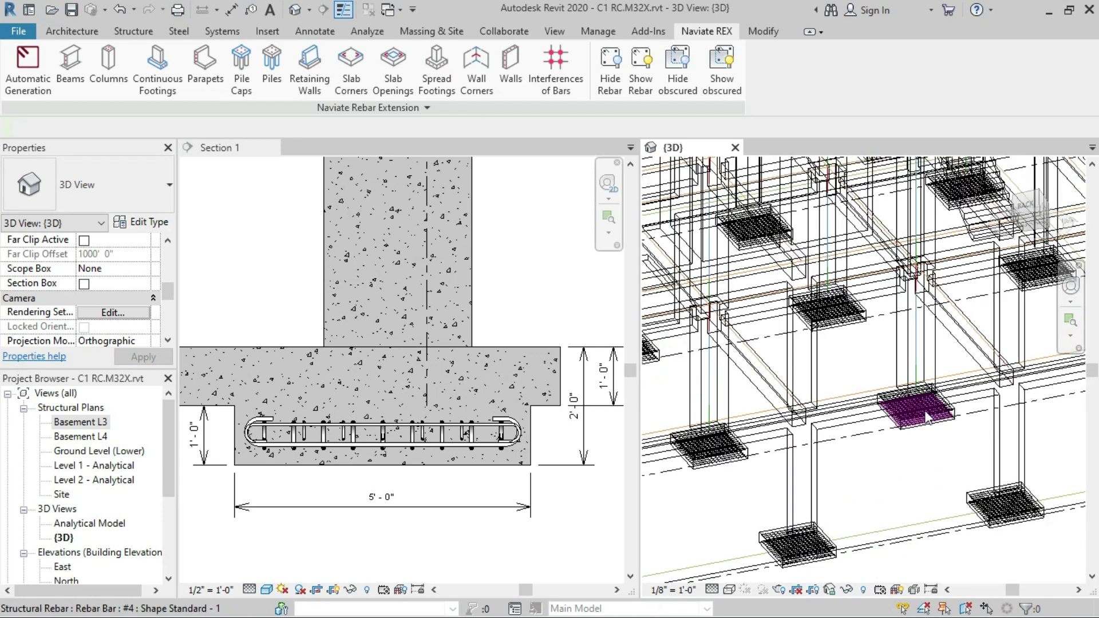
scroll(680, 363, "up", 5)
scroll(680, 364, "up", 4)
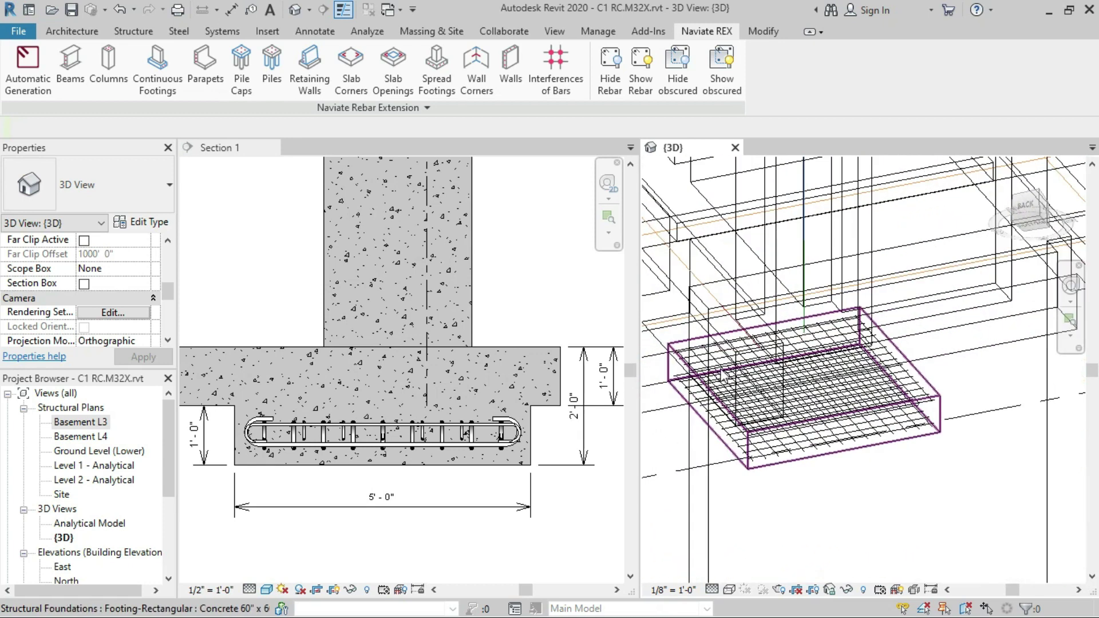
left_click(542, 318)
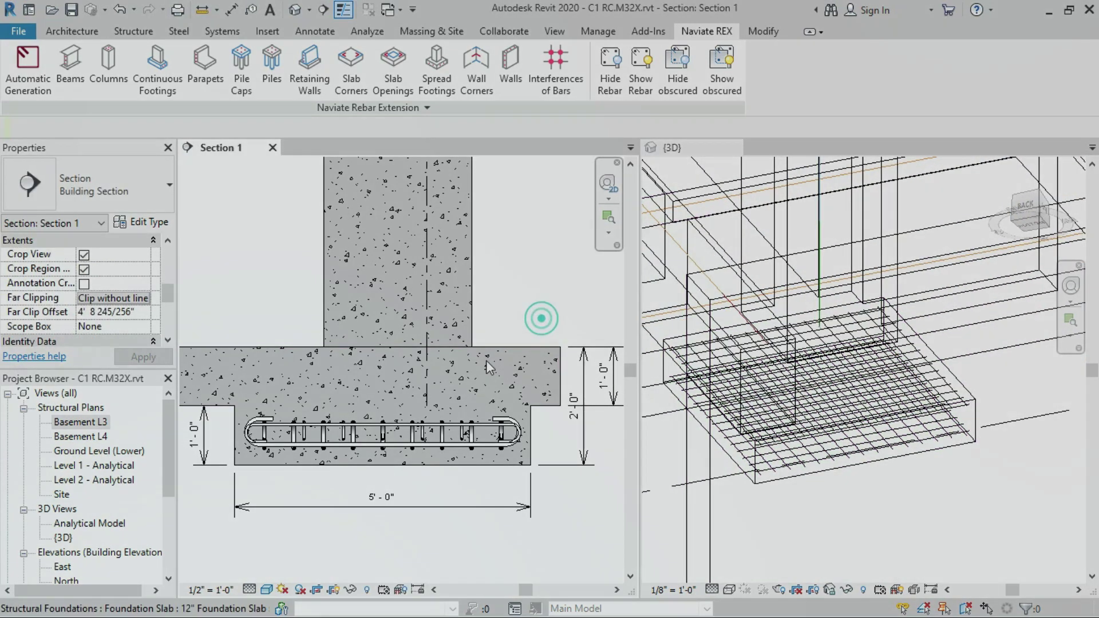